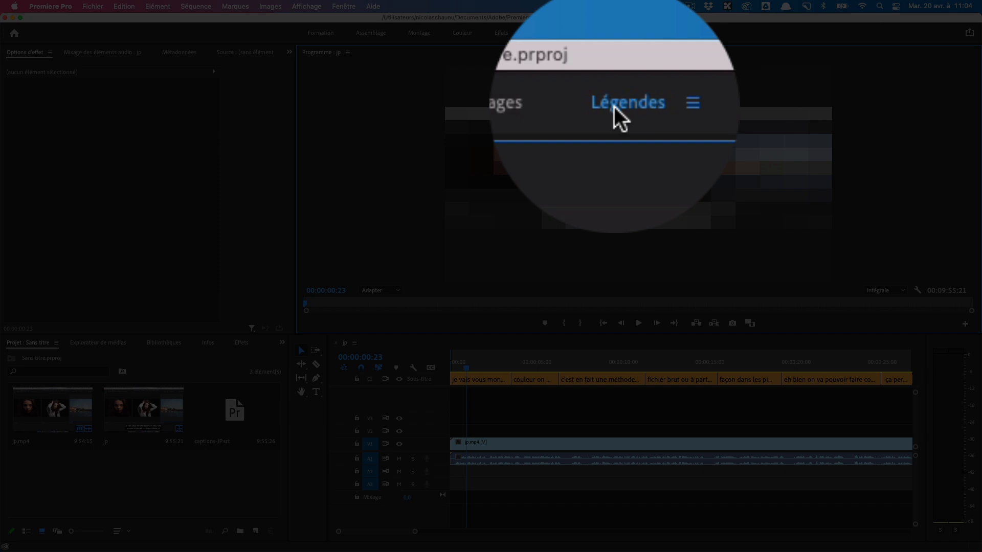
Switch to the Légendes workspace and show the editing properties of the first subtitle on the subtitle track
left_click(618, 33)
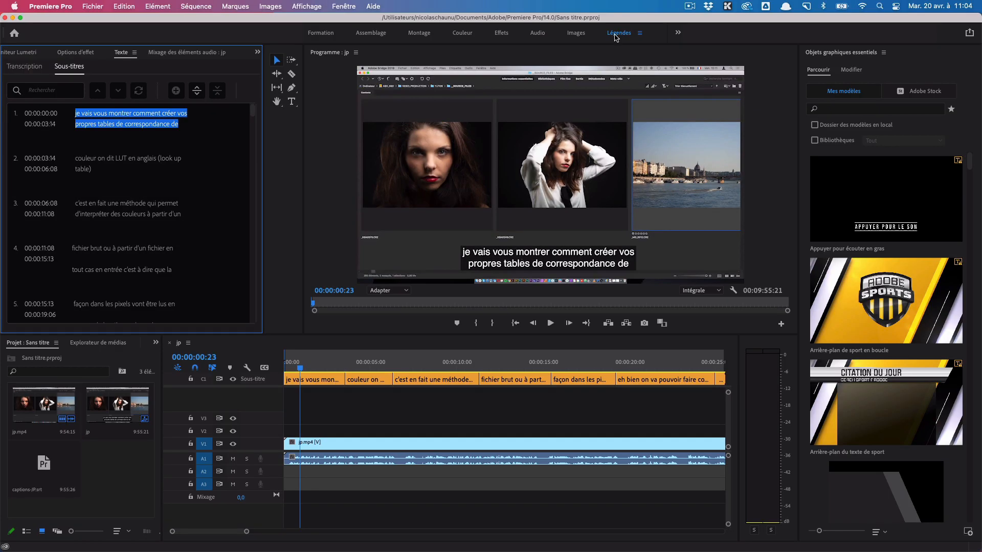
left_click(847, 75)
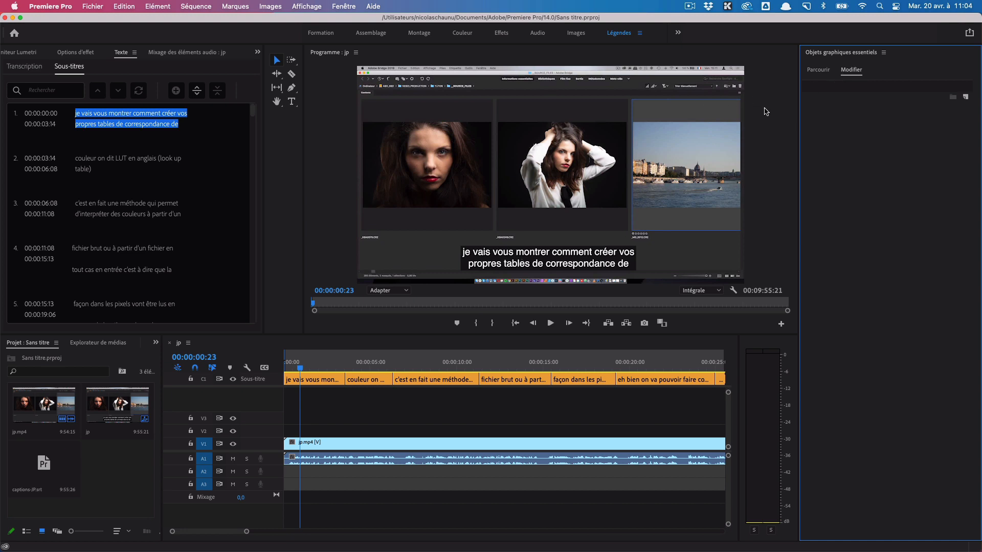
left_click(335, 379)
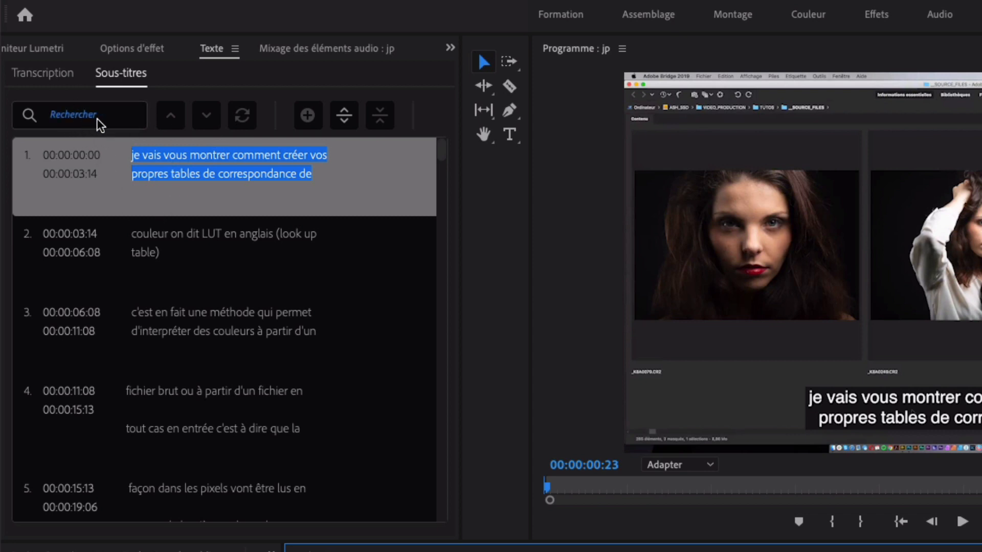
left_click(334, 160)
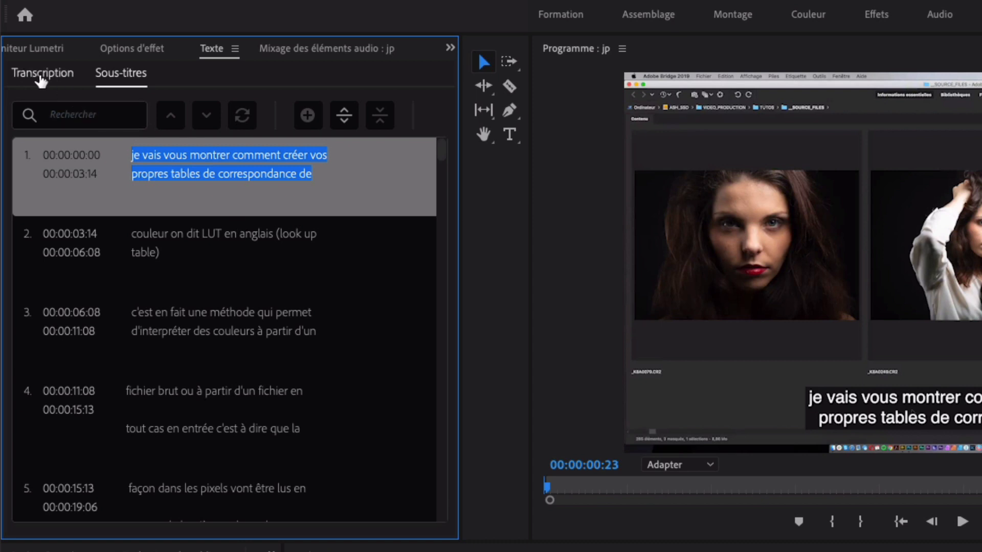
left_click(39, 77)
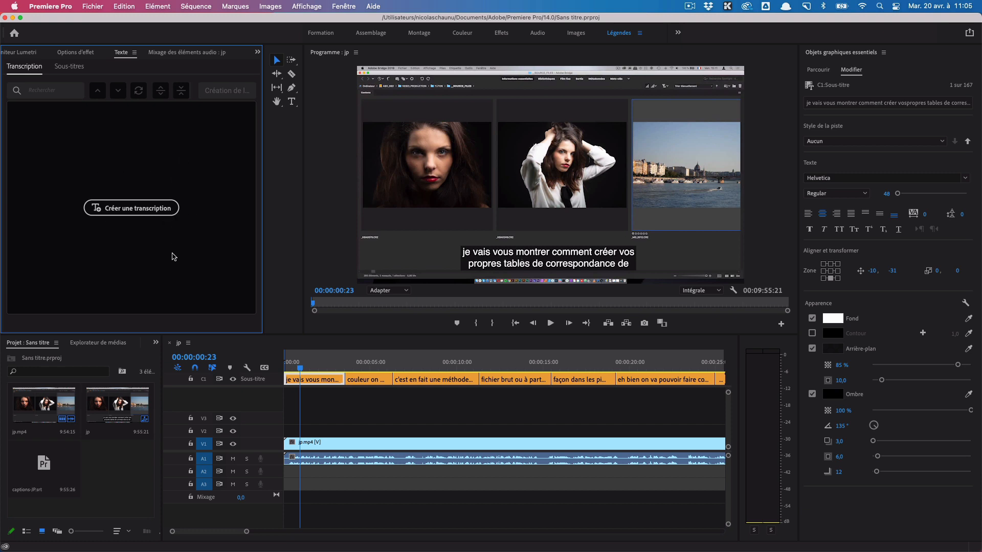
left_click(131, 208)
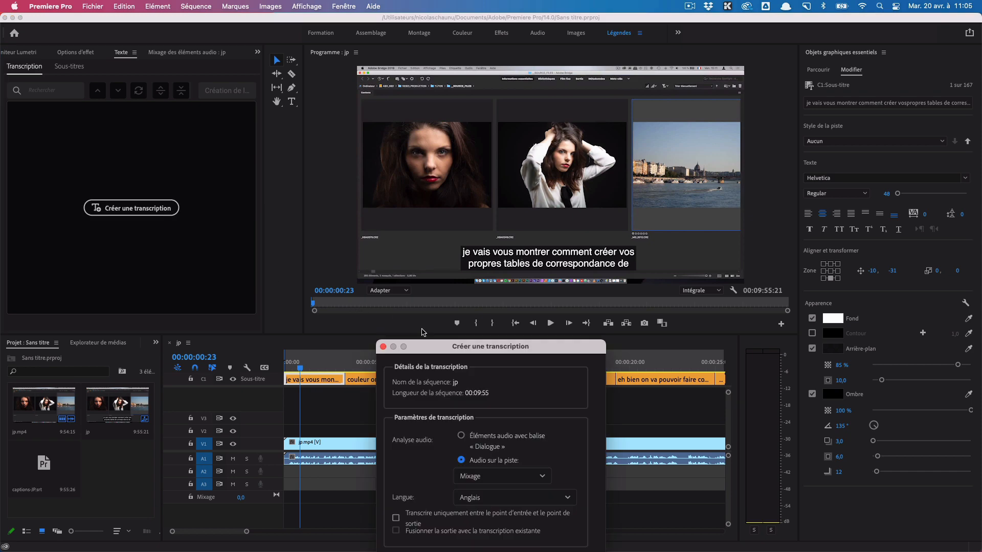
left_click_drag(445, 350, 218, 98)
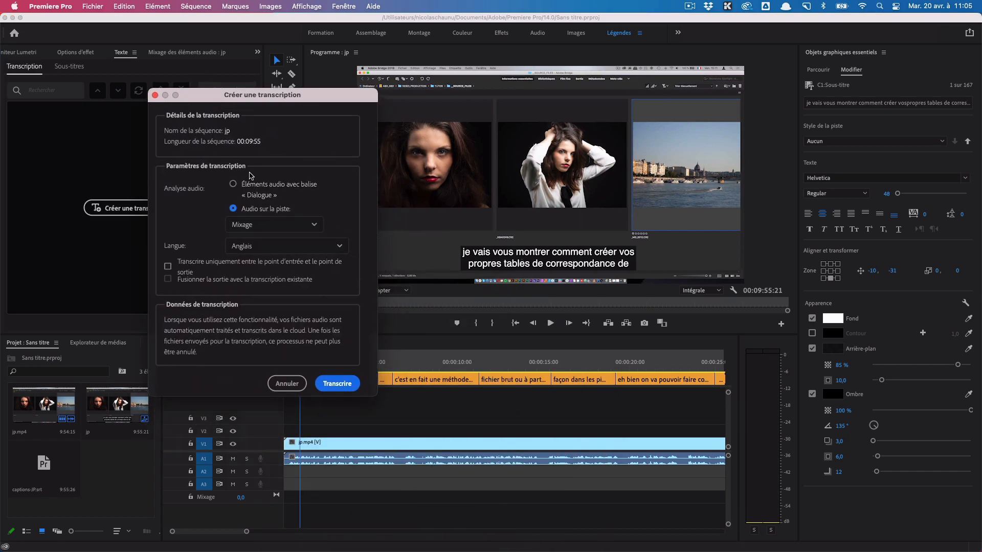
left_click(280, 247)
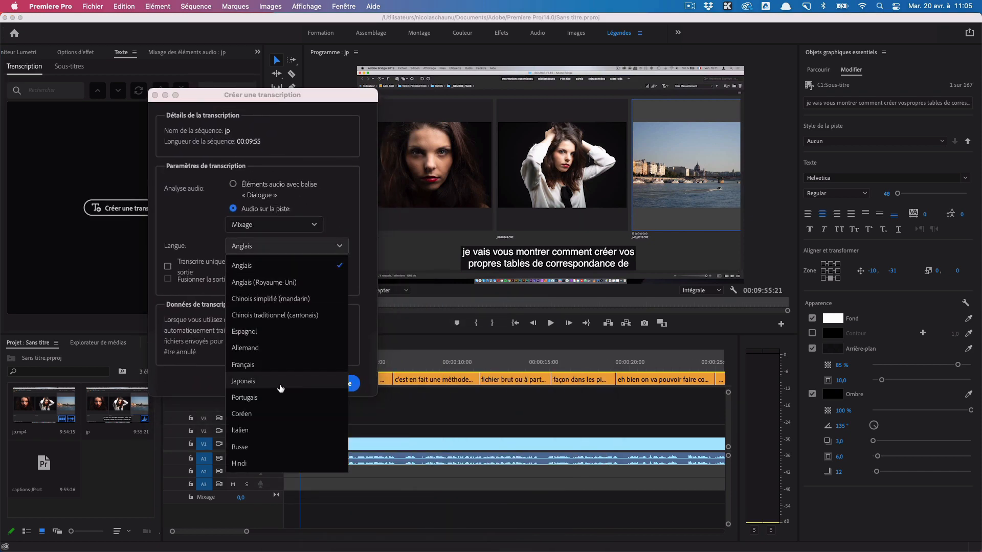
left_click(279, 365)
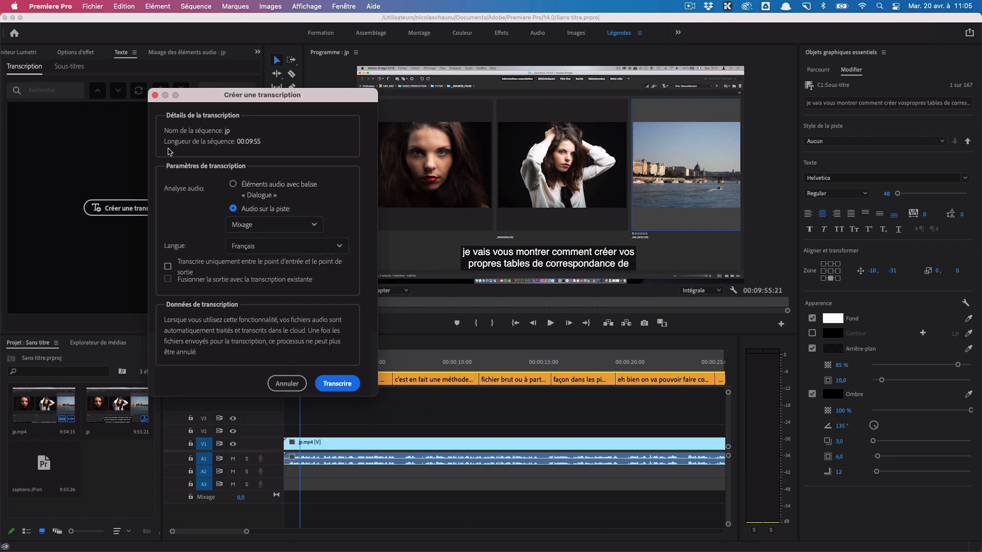
left_click(155, 96)
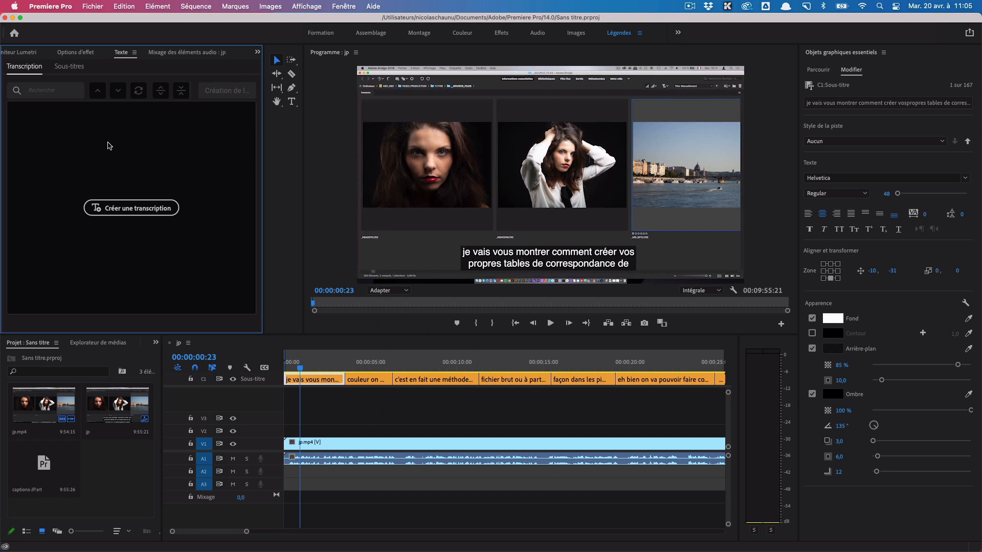
left_click(70, 68)
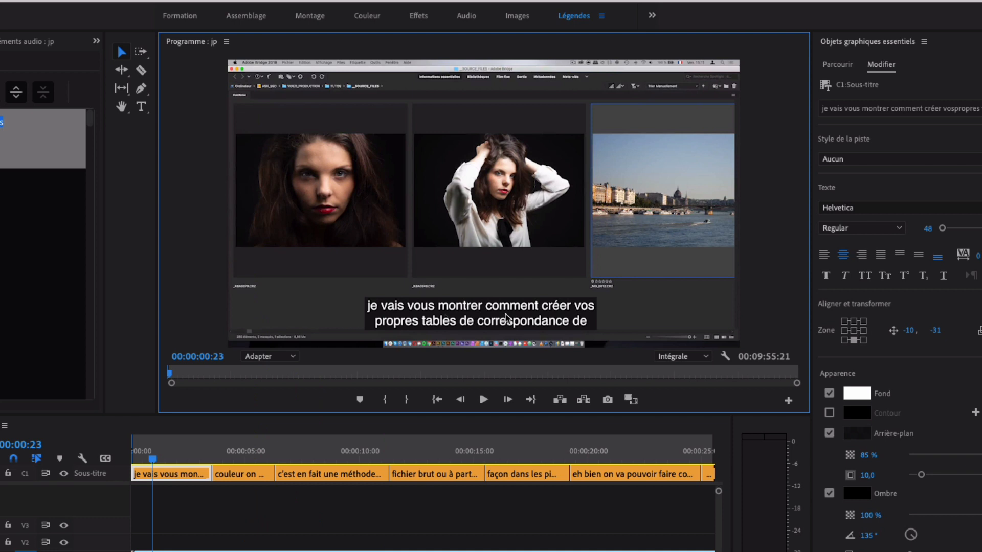
Compare the first and second subtitles by selecting each one and viewing it in the program preview
left_click(245, 457)
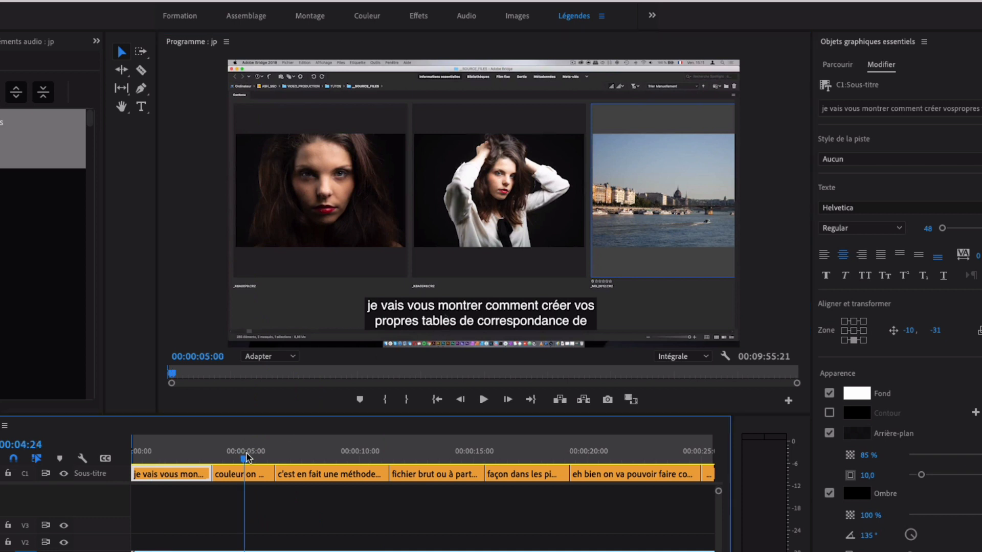
left_click(250, 474)
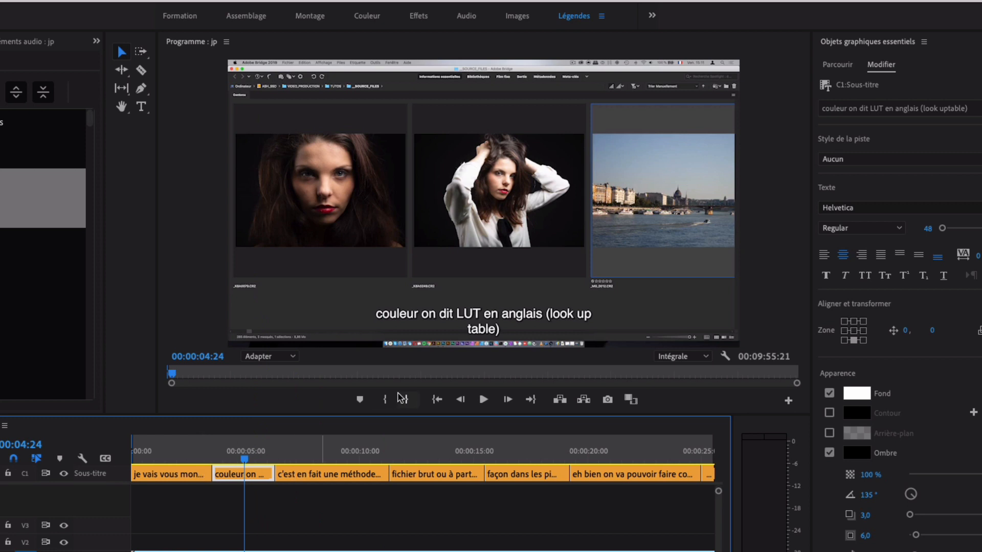
left_click(189, 473)
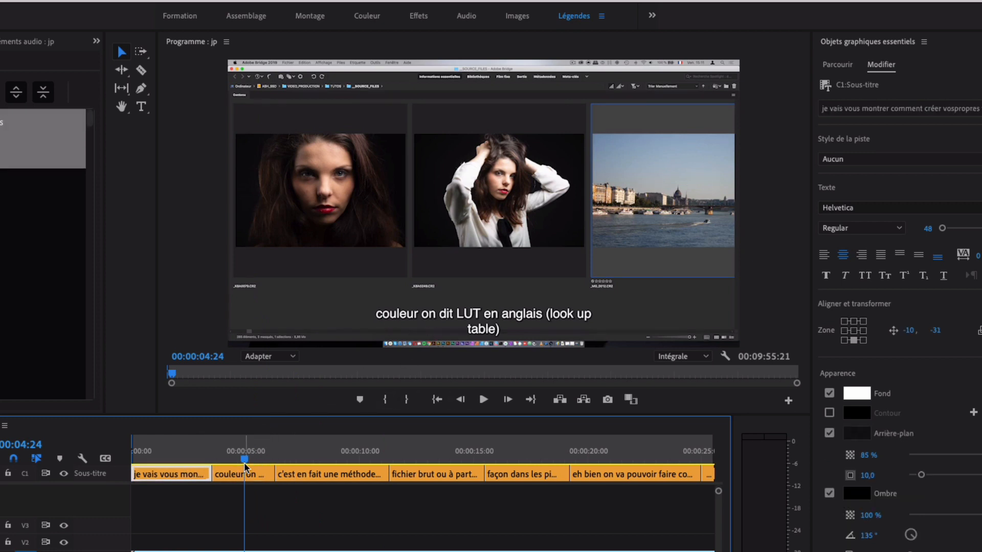
left_click(196, 459)
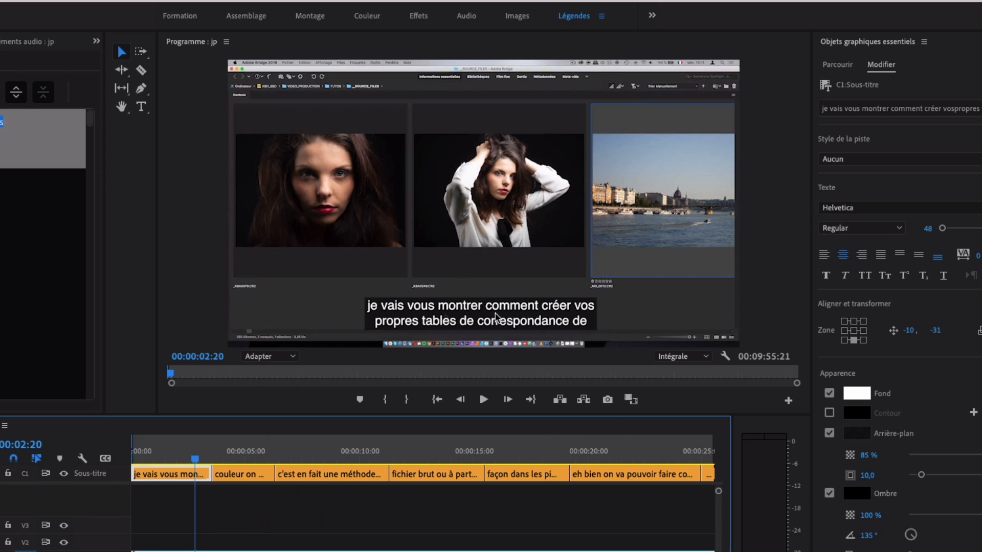
left_click(462, 313)
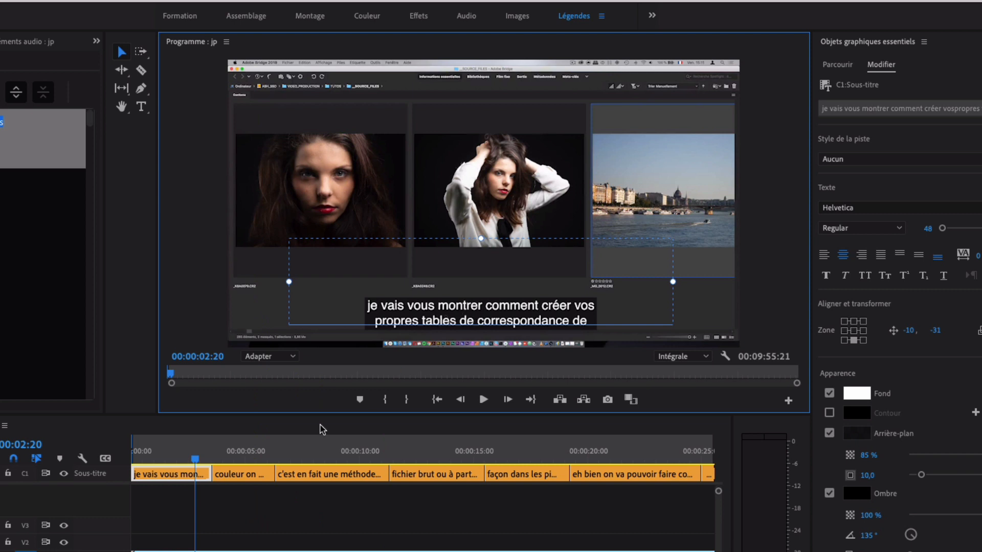
Break the second subtitle's text after "couleur on dit LUT en anglais" so "(look up table)" sits together on the second line
left_click(236, 473)
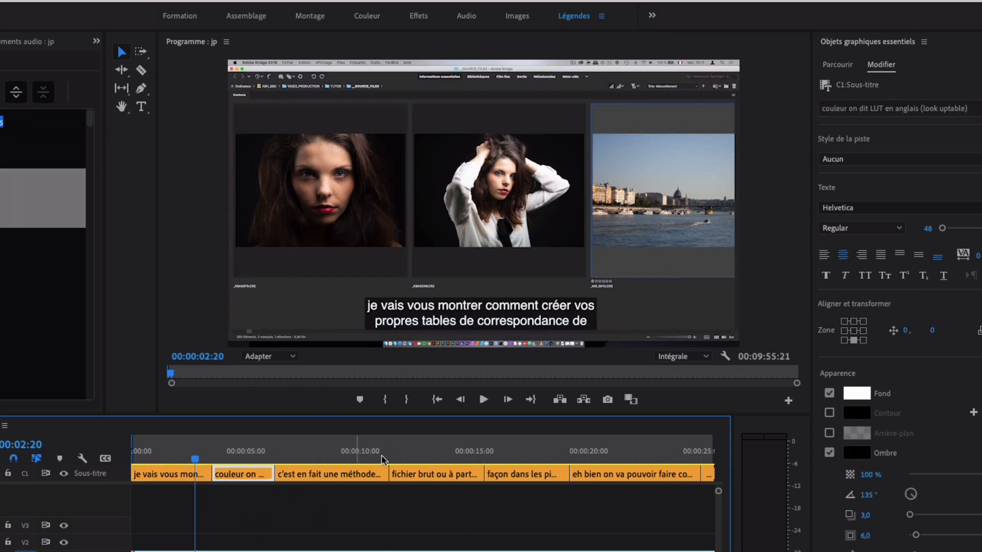
left_click(463, 312)
left_click(247, 451)
left_click(467, 327)
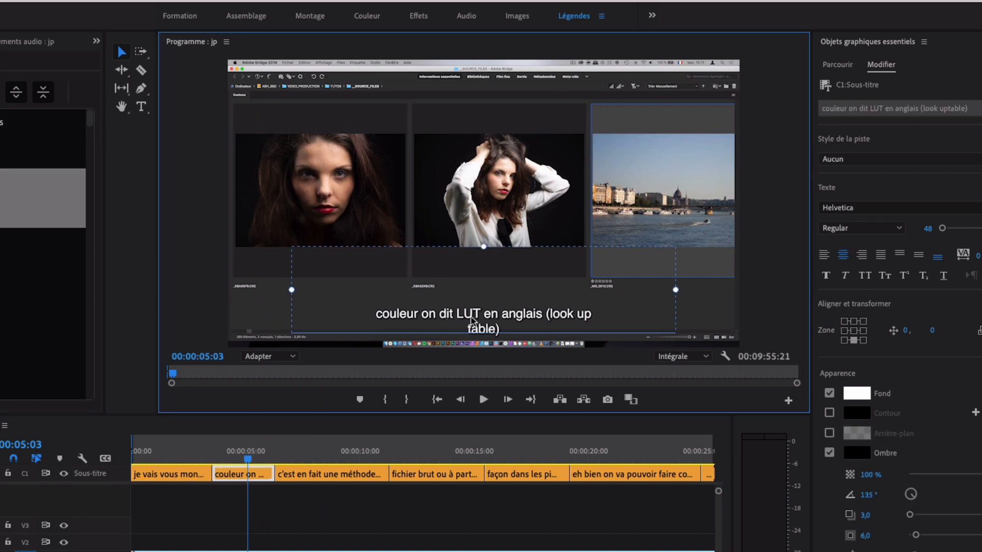
double_click(471, 316)
left_click(542, 314)
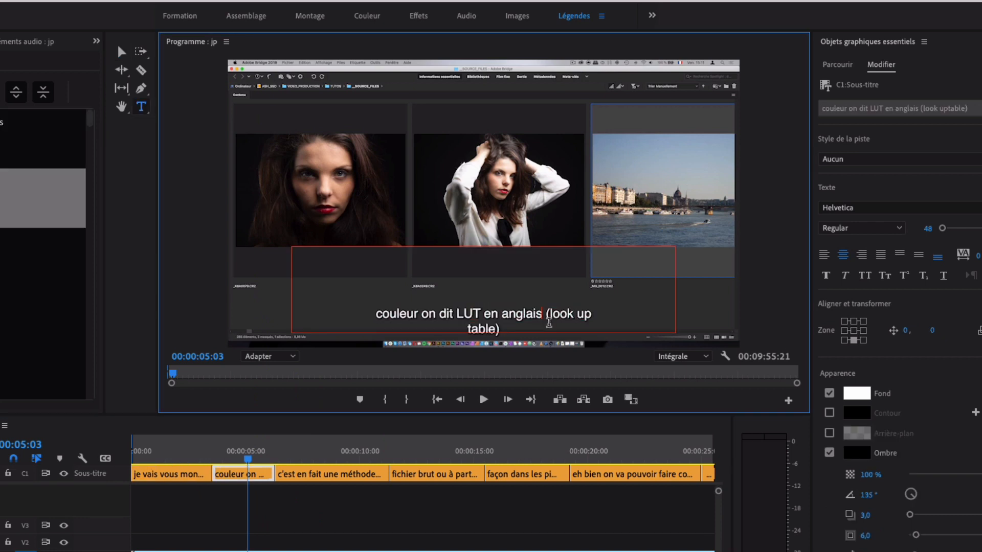
key("Return")
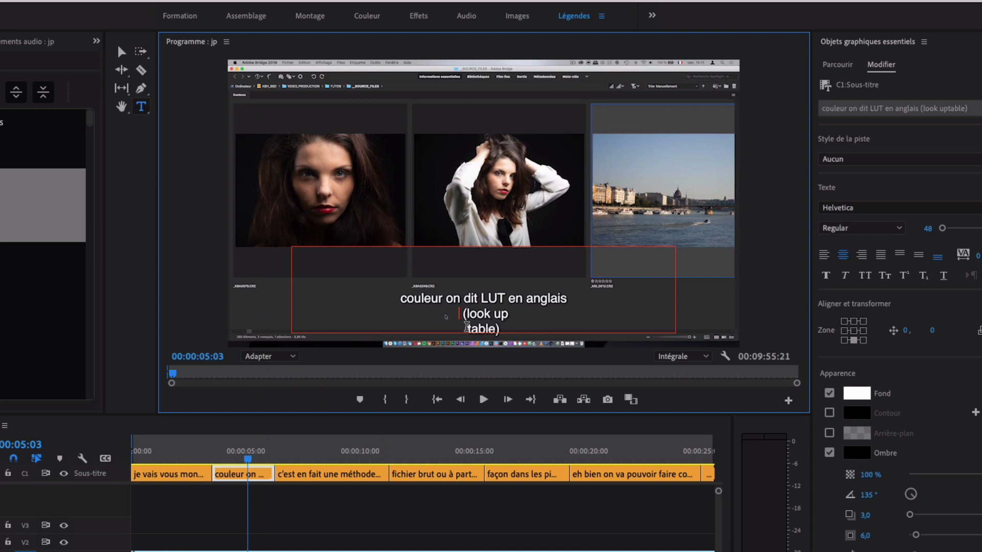
key("BackSpace")
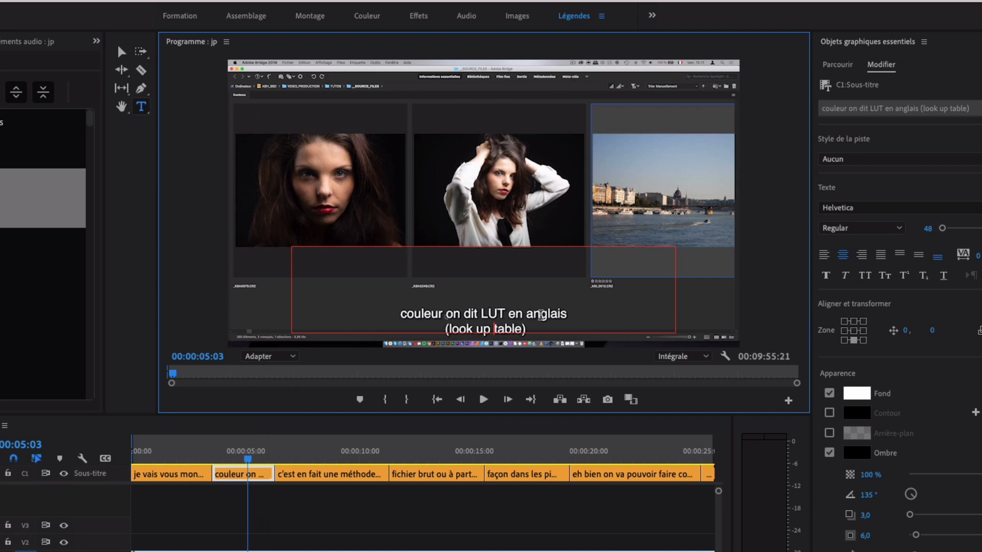
left_click(541, 314)
key("Escape")
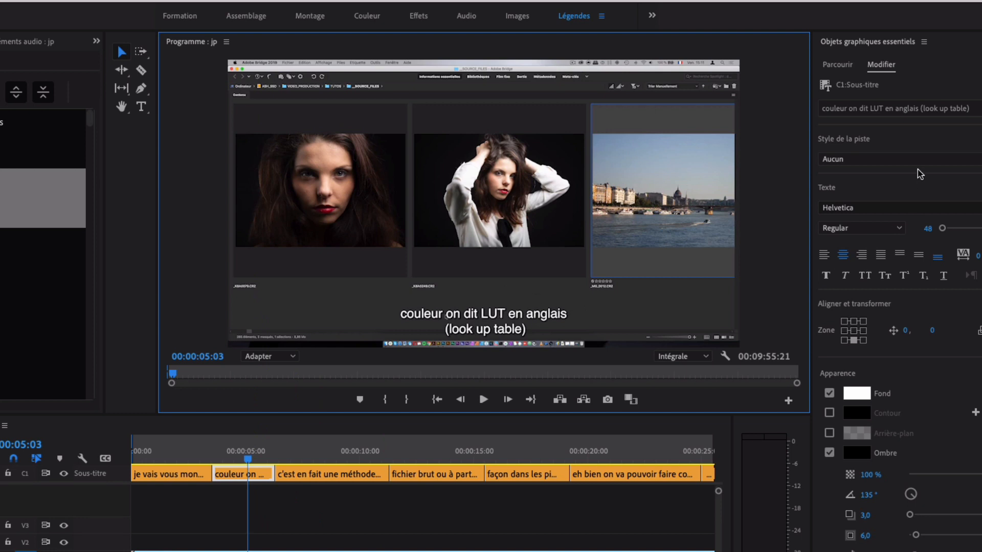
Remove the second subtitle's shadow and enable a black (000000) background with partial opacity
left_click(859, 51)
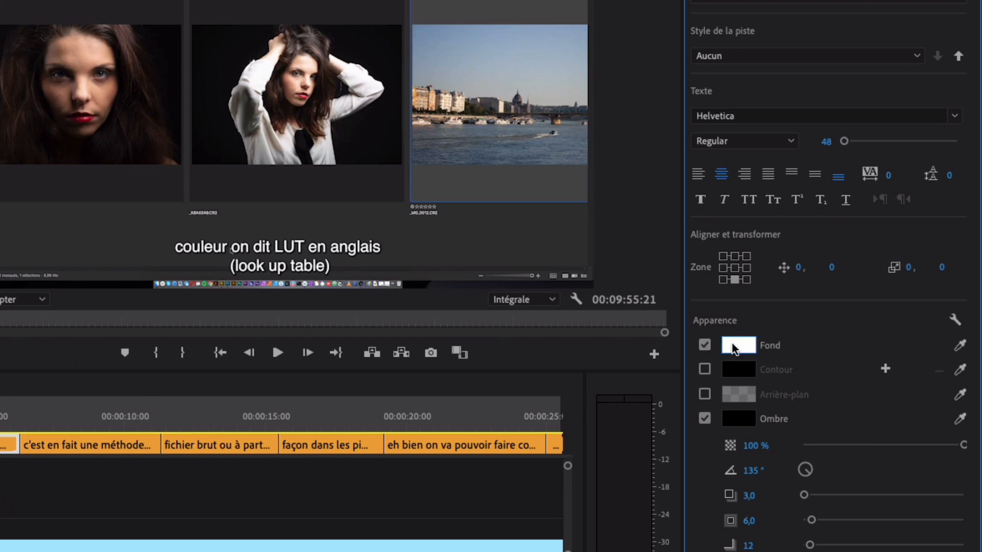
left_click(704, 420)
left_click(705, 396)
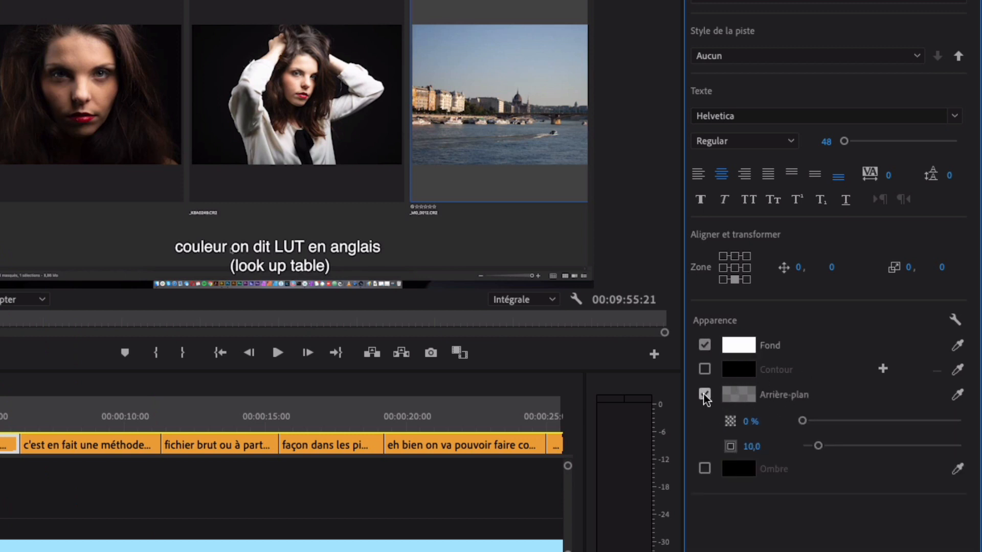
left_click(741, 395)
left_click(350, 180)
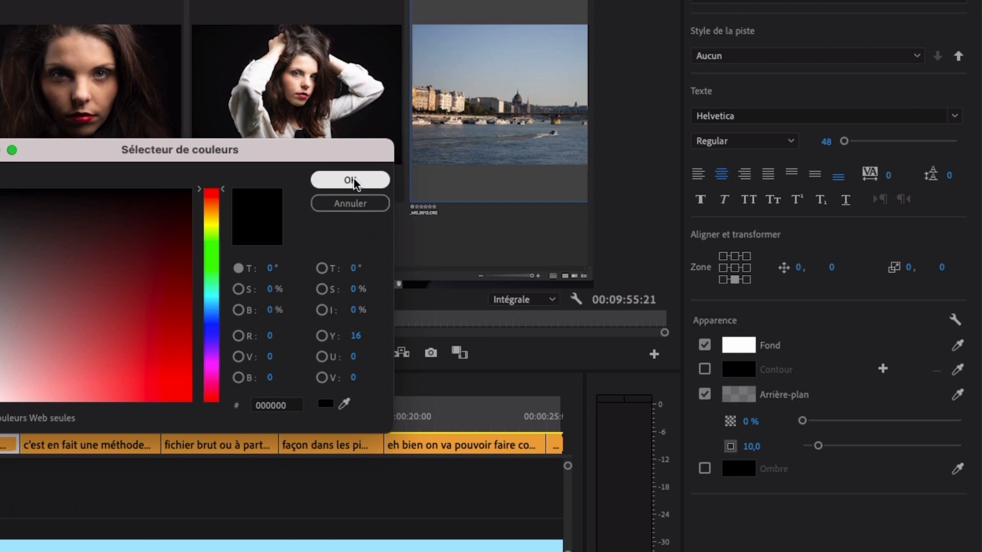
left_click_drag(807, 420, 894, 421)
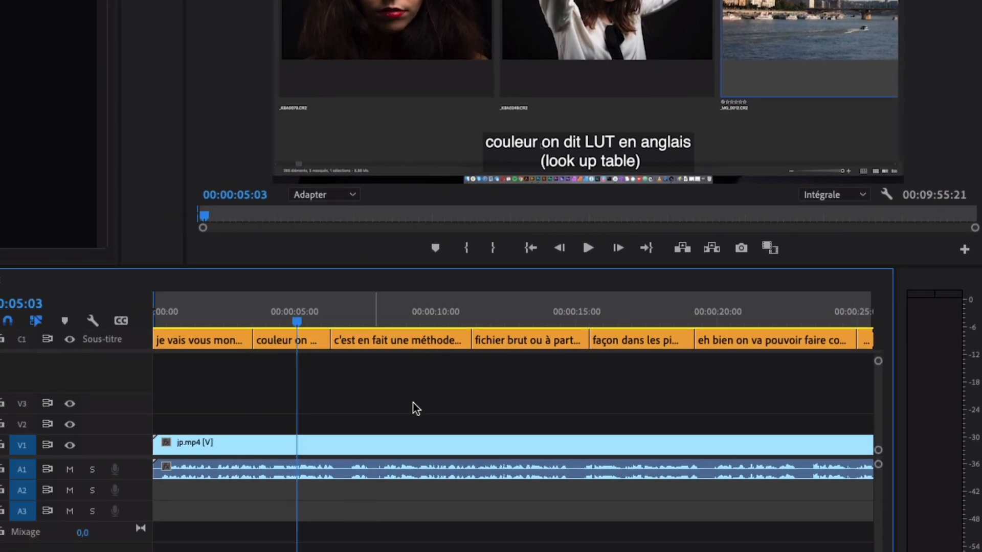
Select several subtitles together on the subtitle track, spanning the first through the sixth
left_click(280, 341)
left_click(233, 338)
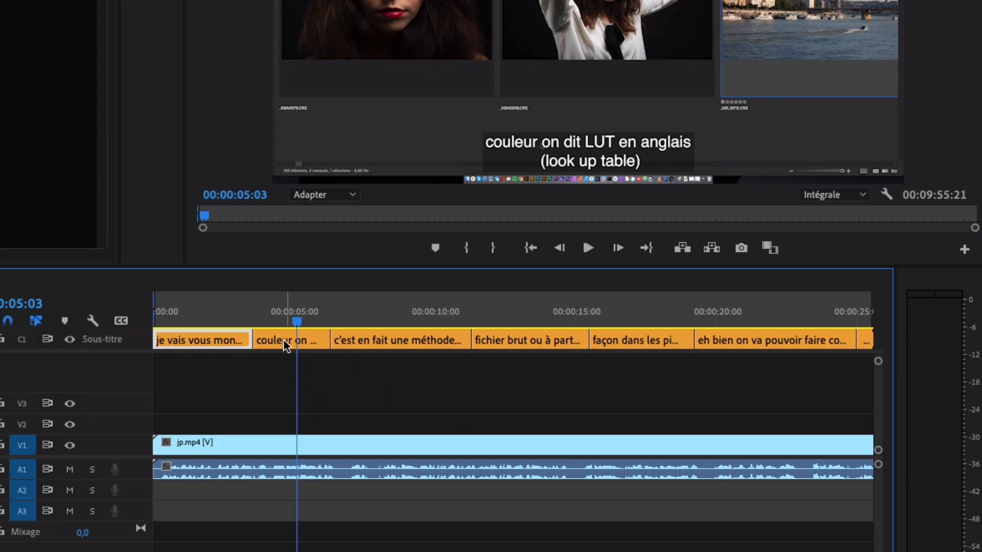
left_click(284, 341)
left_click(222, 340)
left_click(633, 342, "shift")
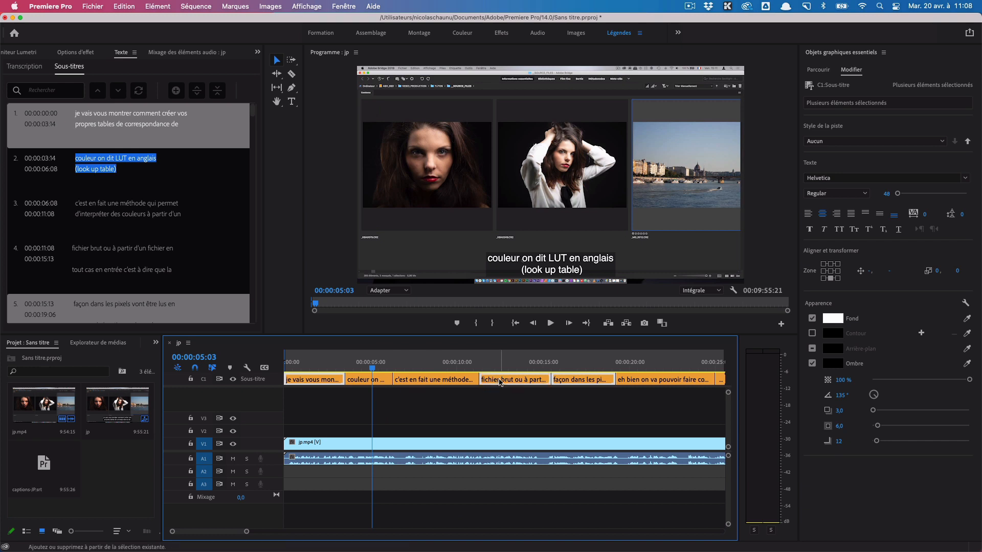
left_click(634, 403)
left_click_drag(634, 404, 332, 363)
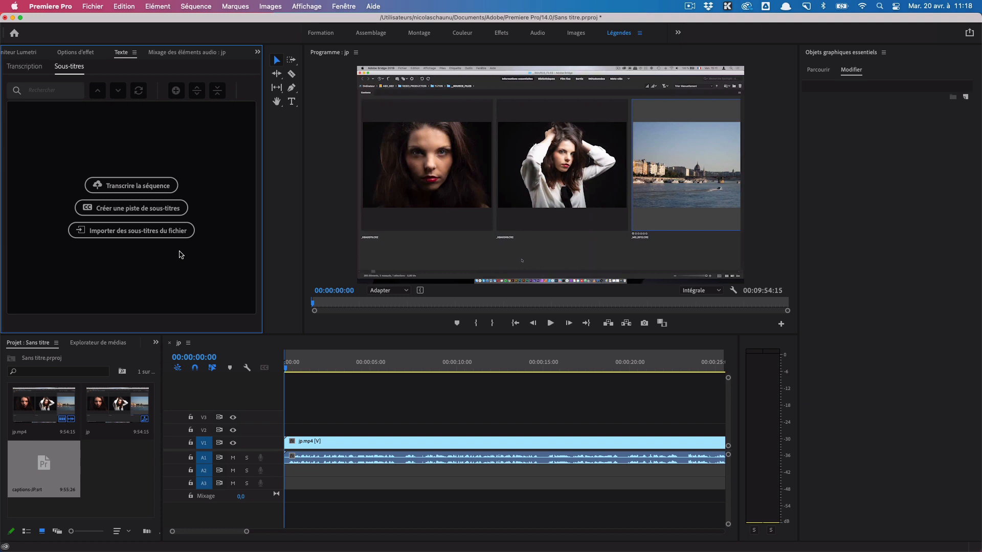
Import the subtitles from the file captions-JP.srt into the sequence
left_click(137, 234)
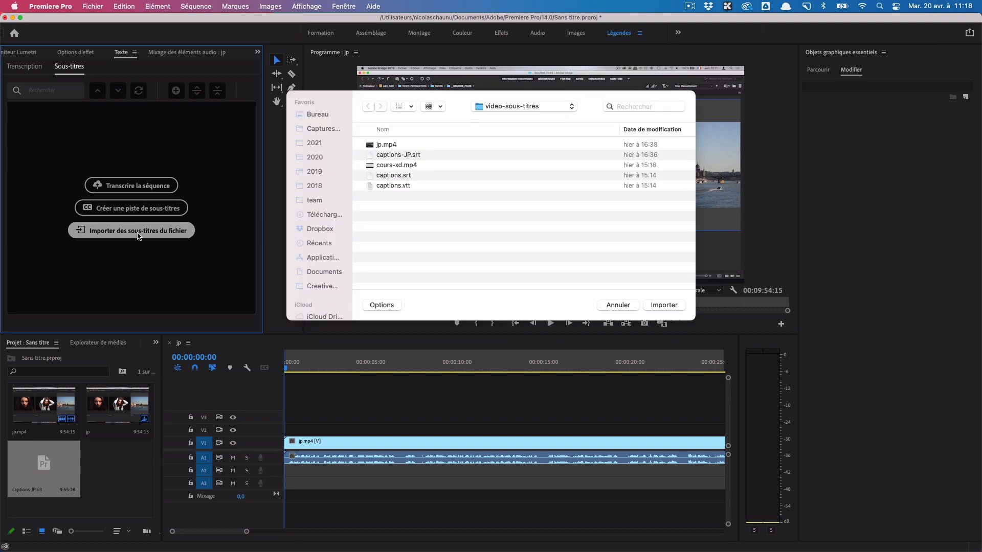
left_click(406, 155)
left_click(663, 305)
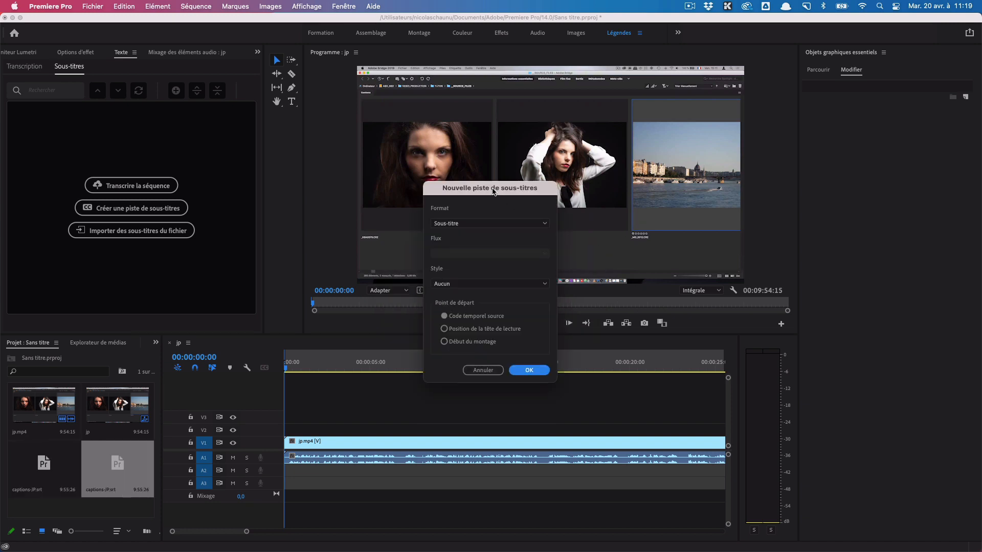
Create the imported subtitles' track with format Sous-titre, style Aucun and the source timecode as the start point
left_click_drag(484, 190, 464, 156)
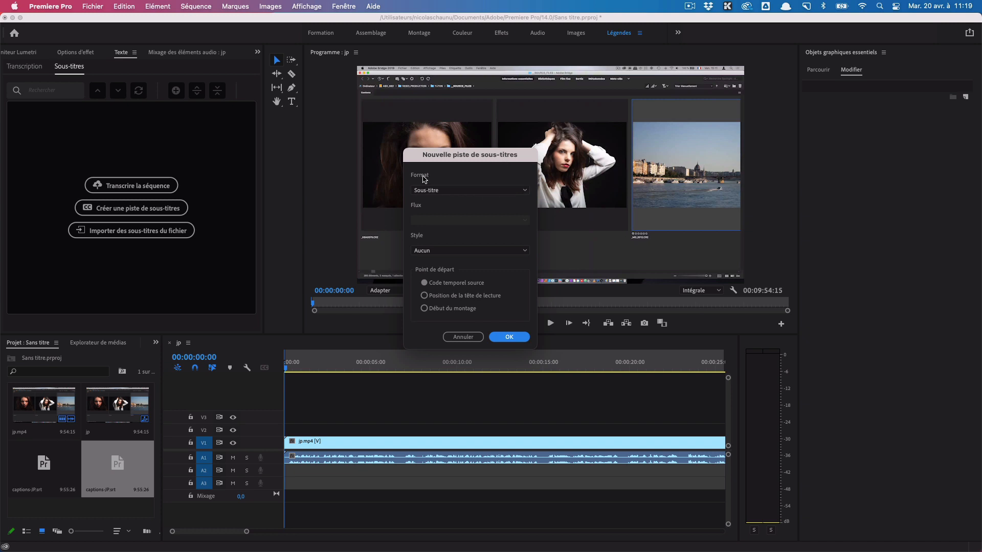
left_click(499, 192)
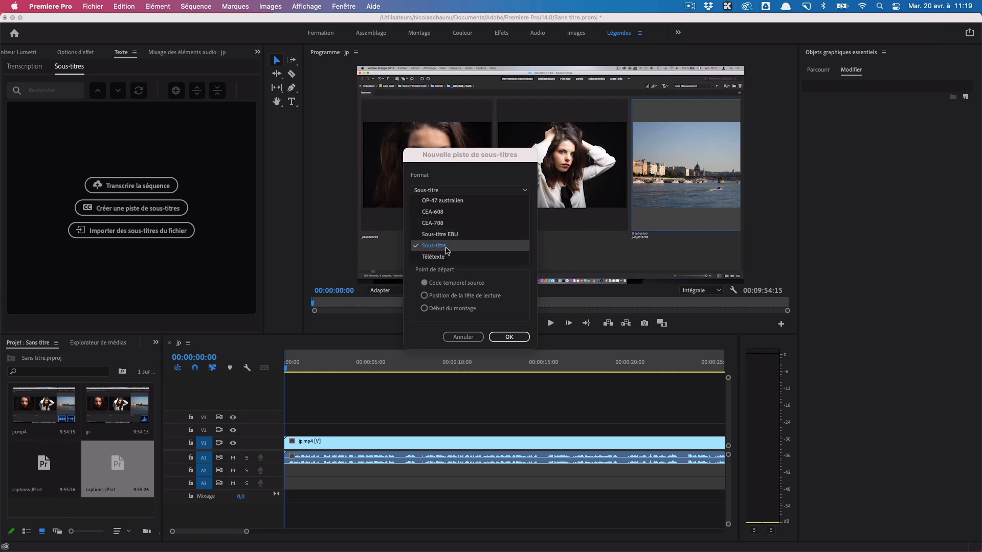
left_click(446, 250)
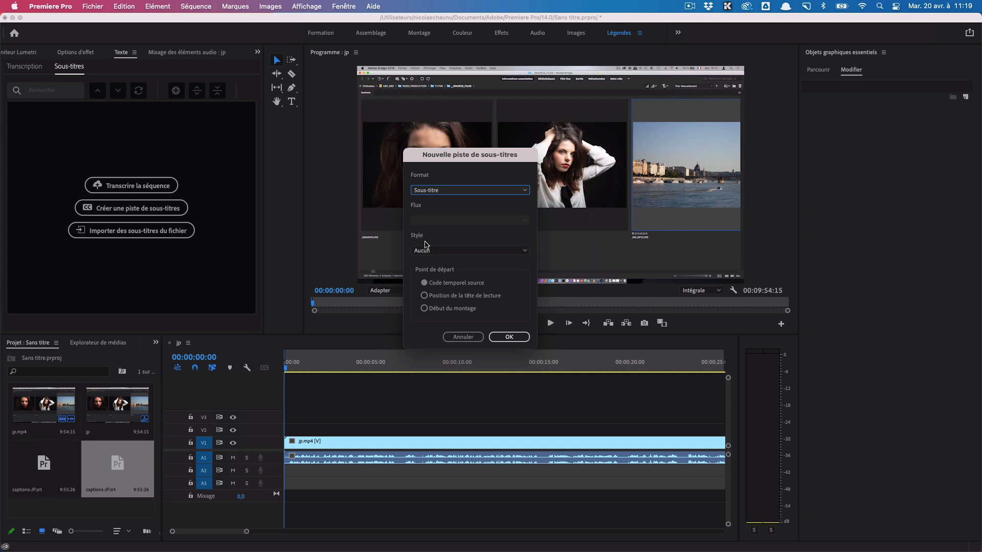
left_click(447, 252)
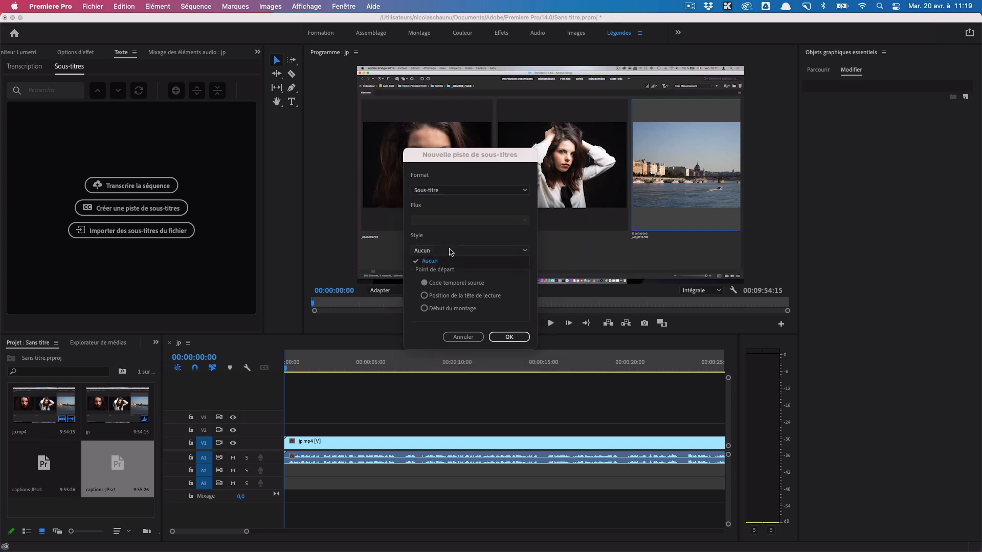
left_click(449, 245)
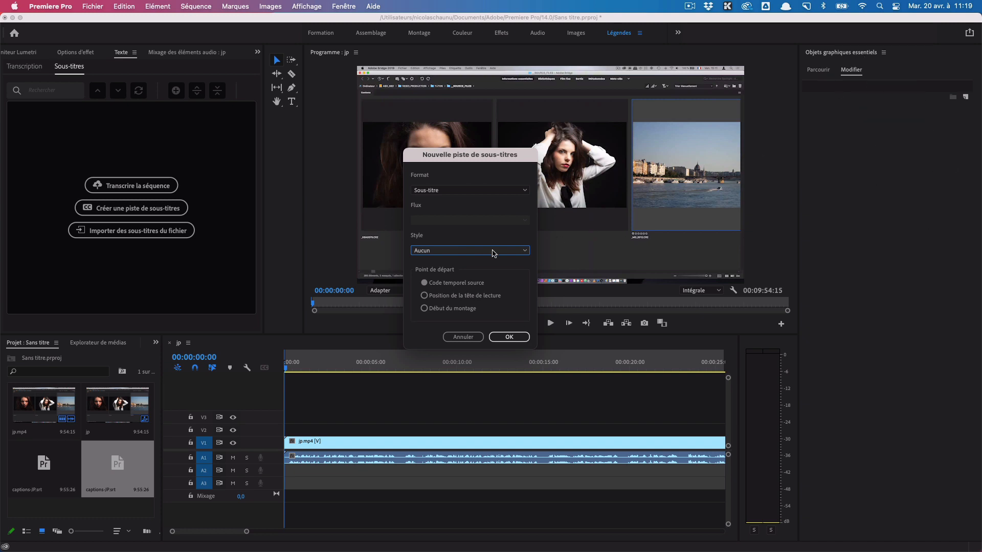
left_click(471, 251)
left_click(461, 244)
left_click(509, 337)
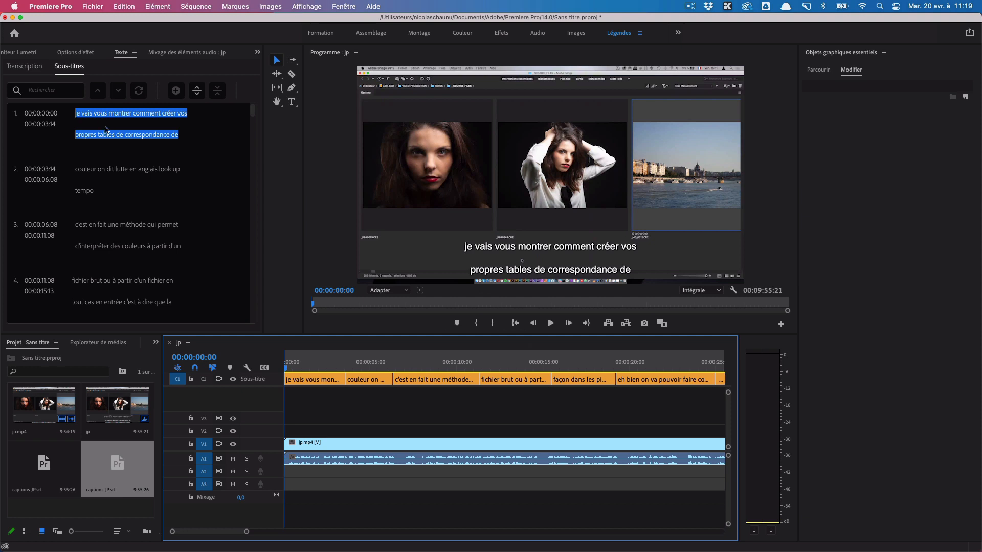
Examine the first three imported subtitles, checking each one's text and its place in the sequence
left_click(56, 126)
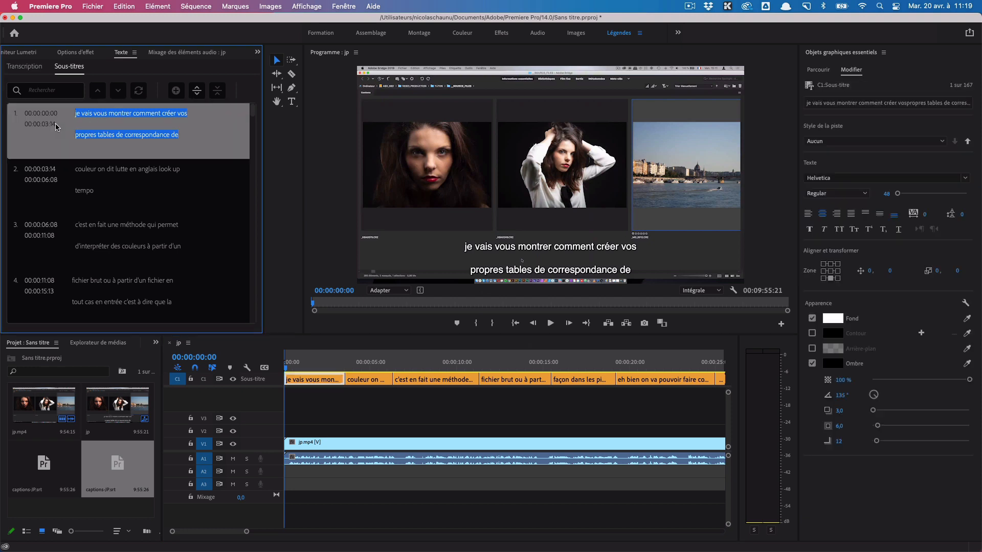
left_click(68, 187)
left_click(88, 230)
scroll(88, 230, "down", 2)
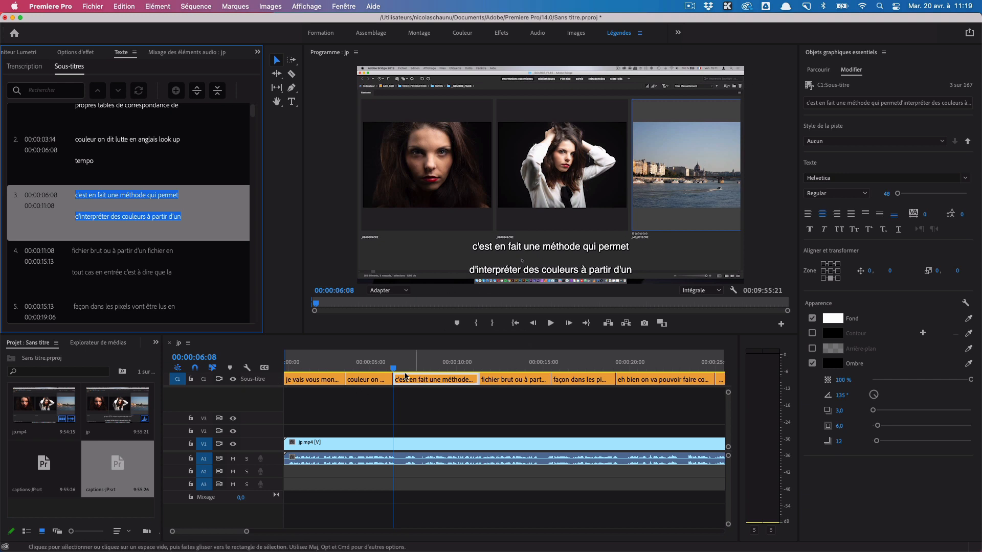
mouse_move(392, 369)
left_mouse_down()
mouse_move(324, 370)
mouse_move(393, 369)
left_mouse_up()
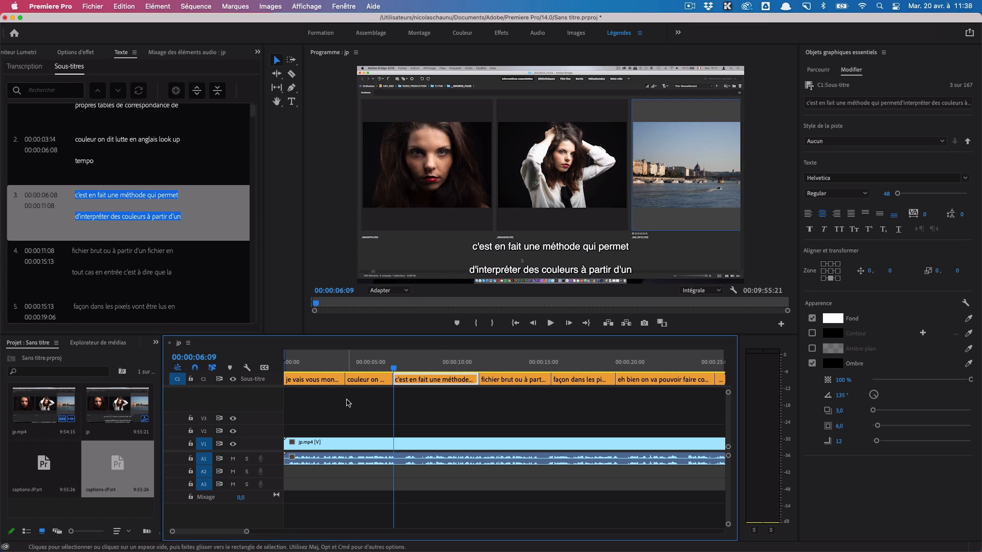
Delete the imported subtitle track from the sequence
right_click(280, 383)
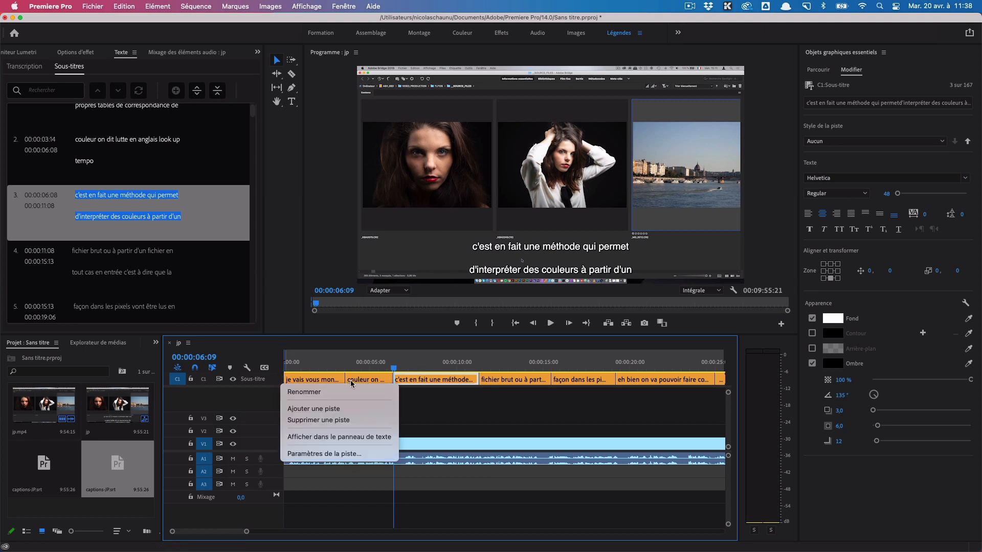
right_click(280, 381)
right_click(281, 381)
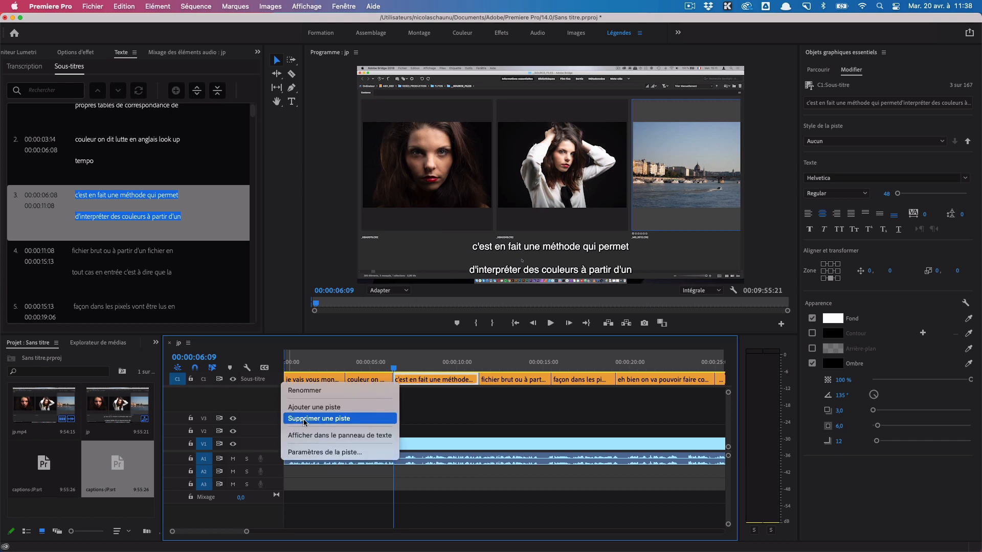
left_click(305, 423)
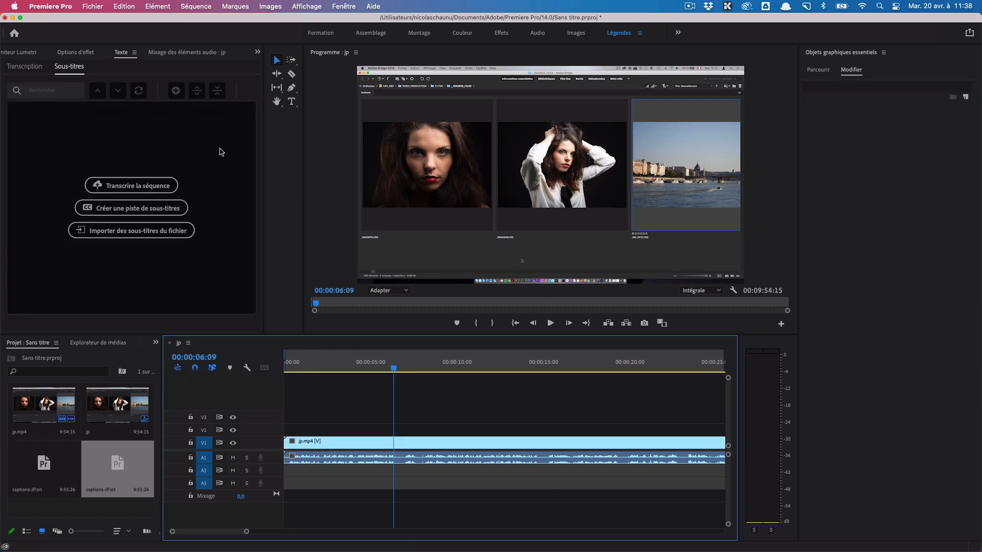
left_click(221, 151)
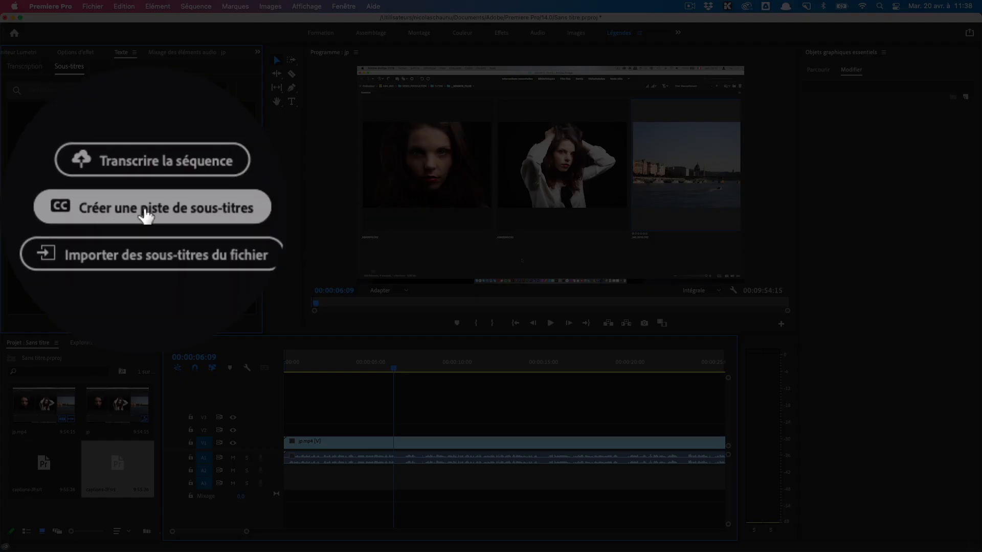
Create an empty subtitle track with format Sous-titre and style Aucun
left_click(128, 208)
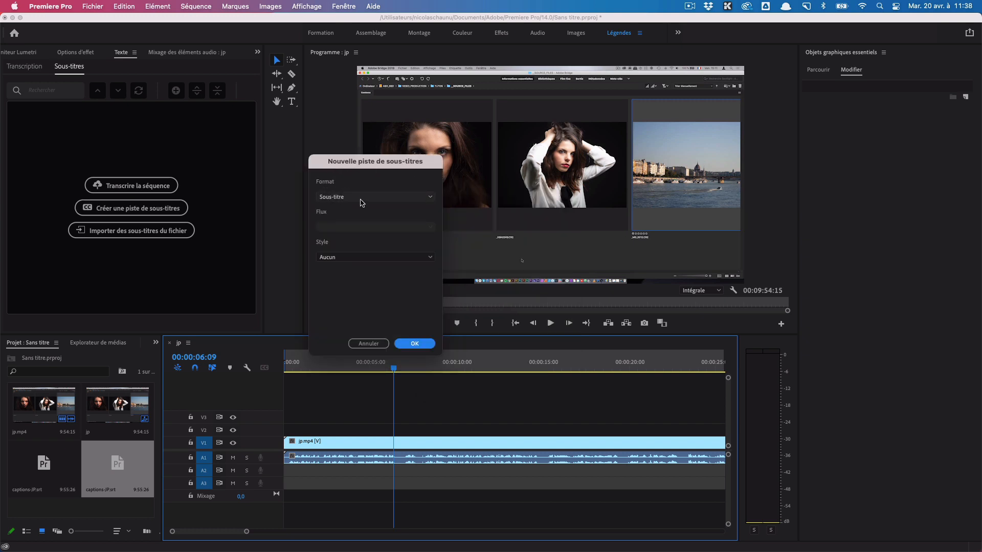
left_click(350, 198)
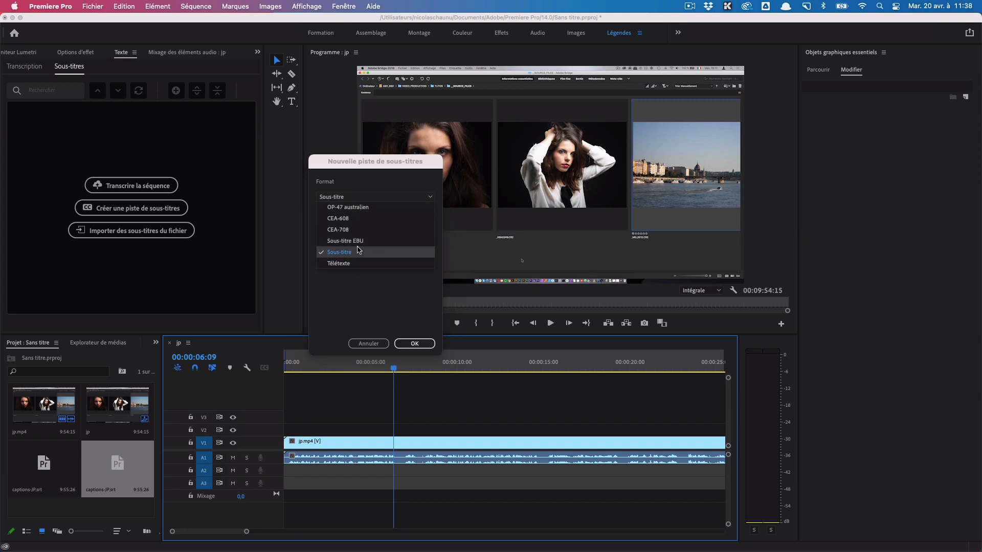
left_click(346, 253)
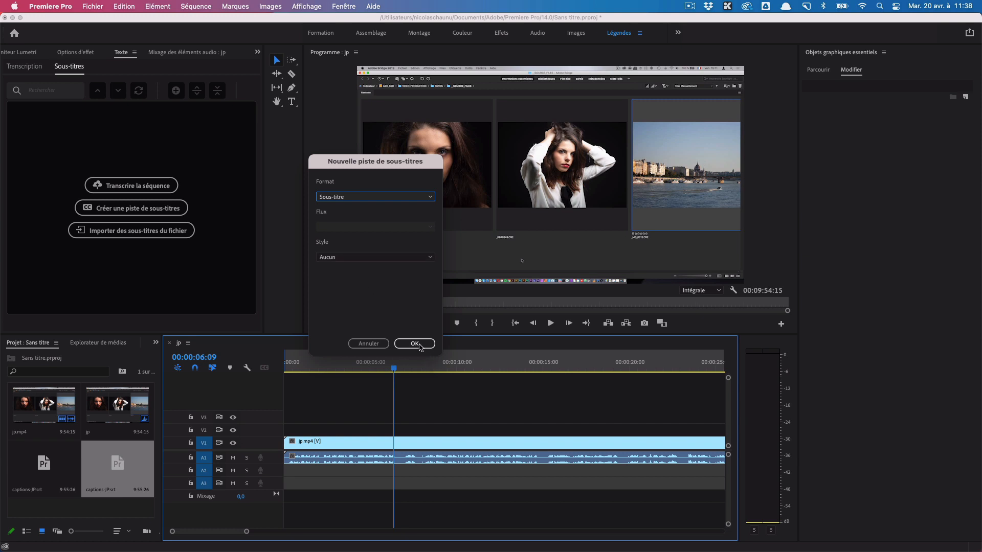
left_click(416, 345)
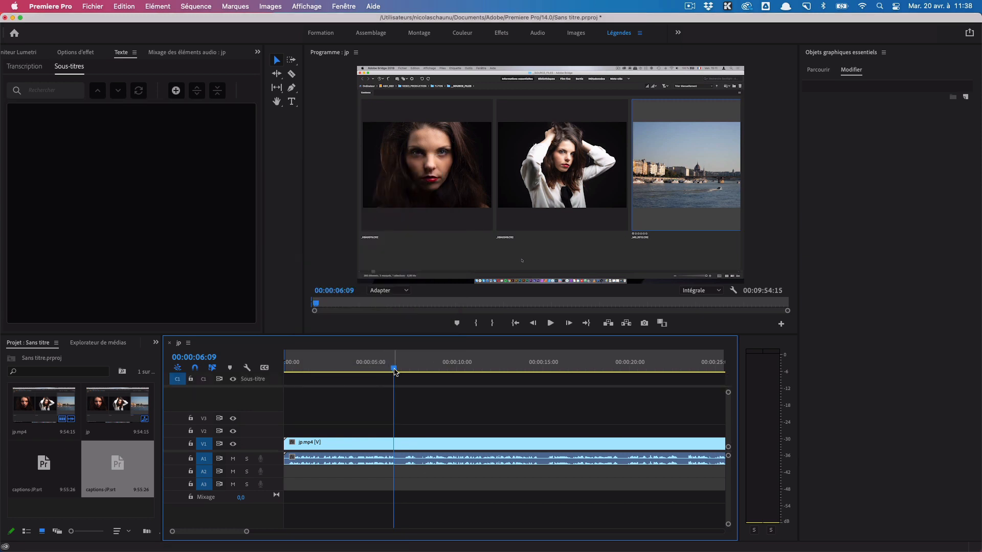
Add a new subtitle segment at the start of the sequence with the text "Ceci est mon texte"
left_click_drag(395, 371, 285, 369)
left_click(185, 130)
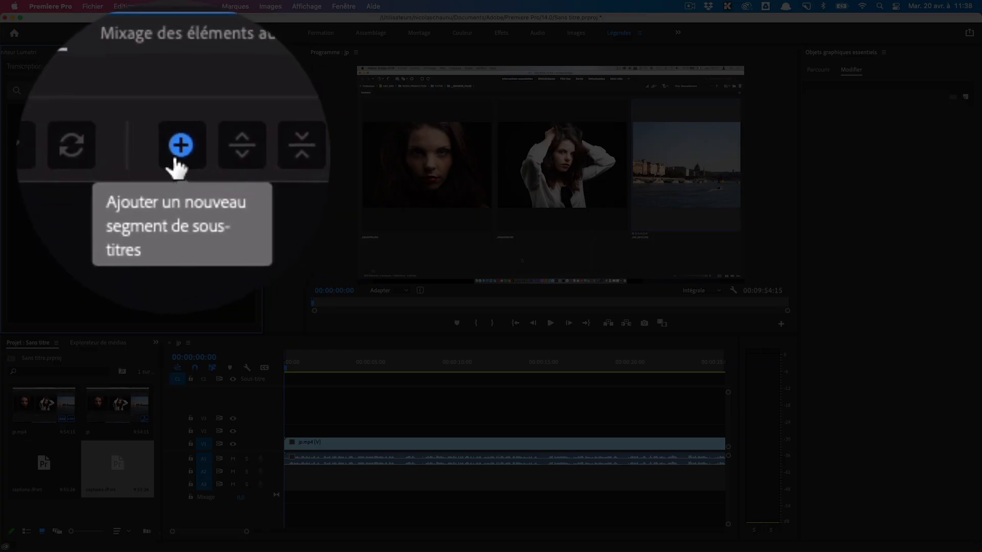
left_click(175, 163)
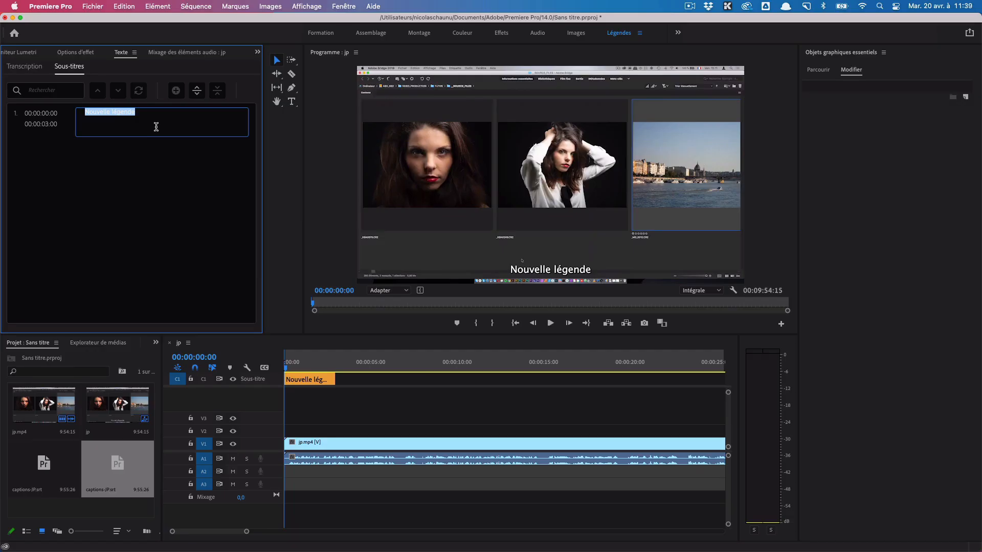
type("Ceci ")
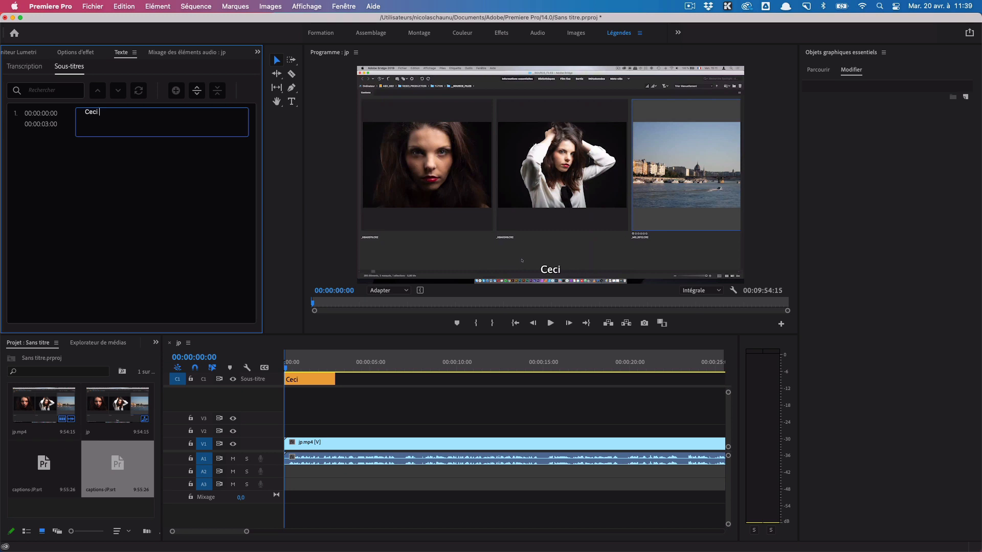
type("est mon texte")
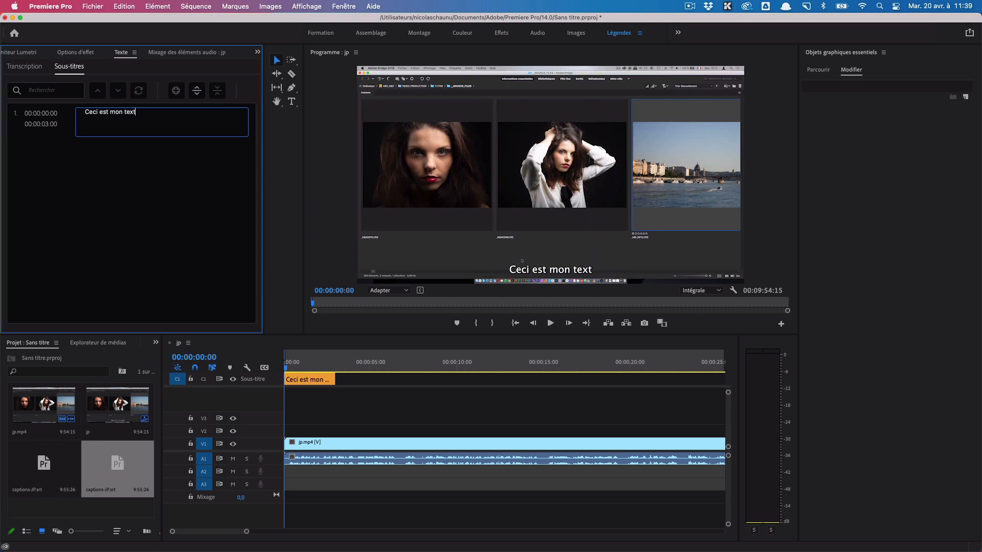
key("Return")
left_click(175, 164)
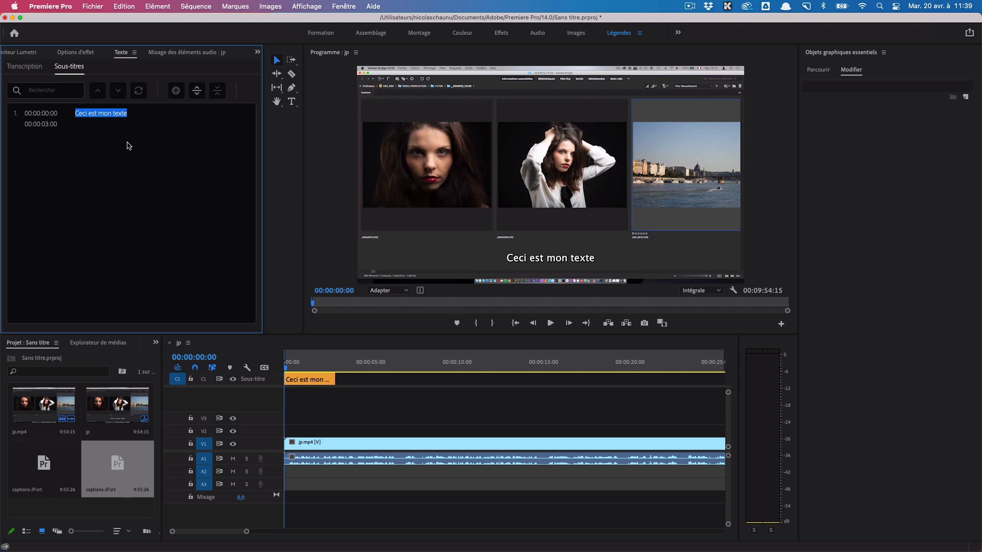
Split the "Ceci est mon texte" subtitle into two segments
left_click(97, 129)
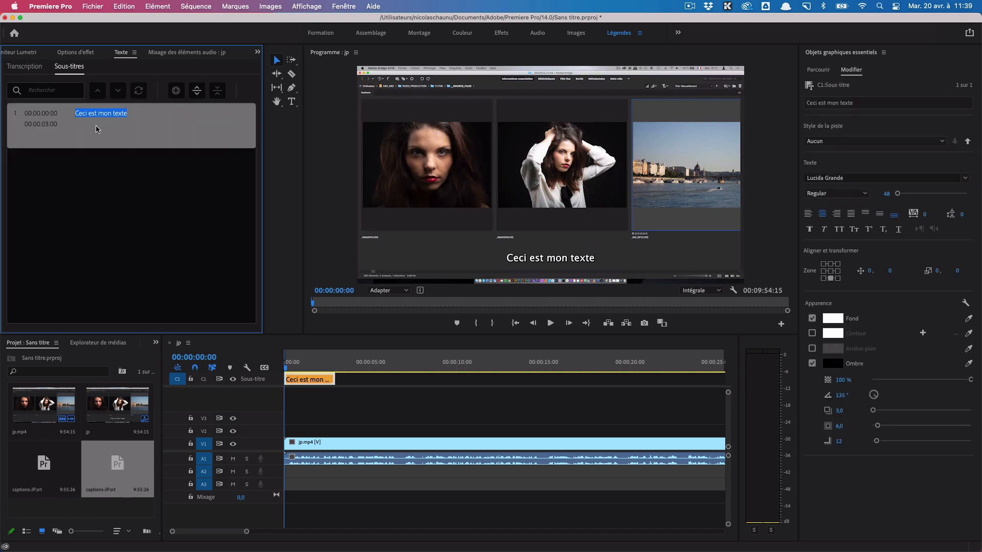
left_click(197, 94)
Change the second subtitle's text to "Mon second texte" and retime the two subtitles so they meet at 00:00:02:04
left_click(112, 160)
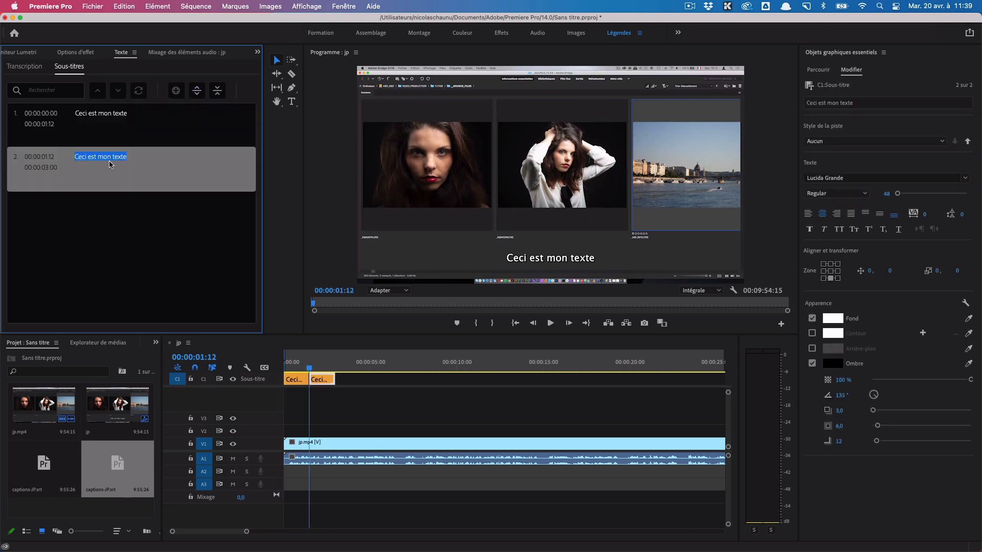
left_click(112, 159)
type("M")
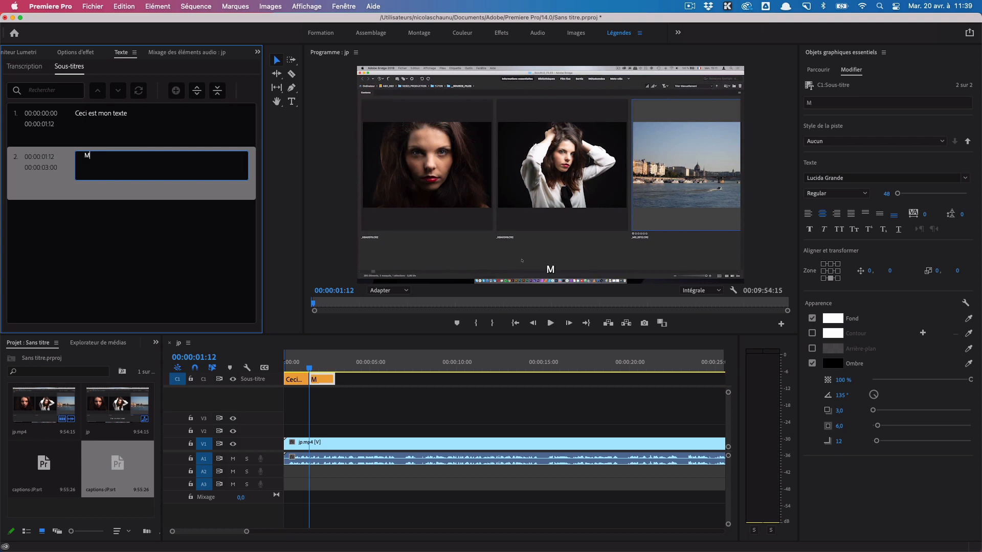
type("on second texte")
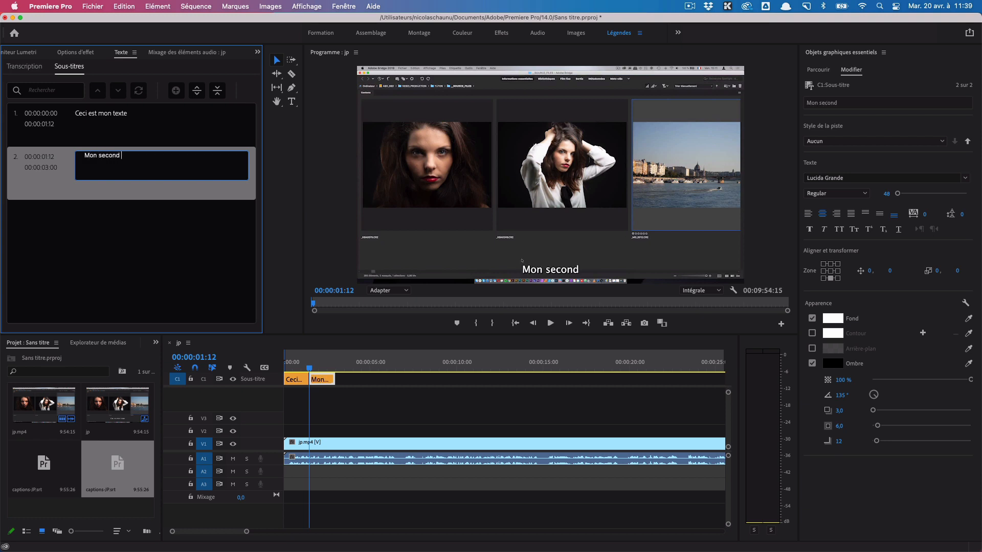
left_click(186, 212)
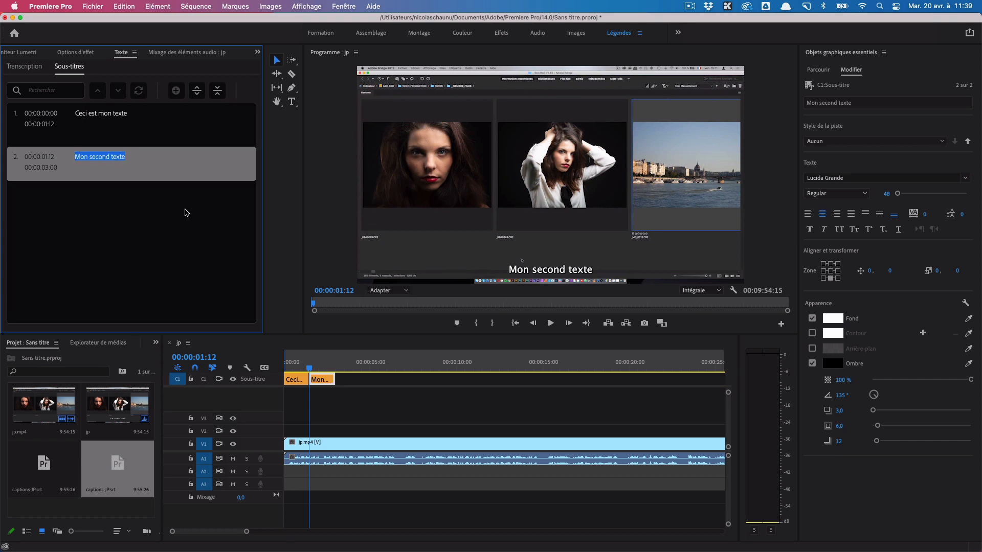
left_click_drag(309, 368, 328, 380)
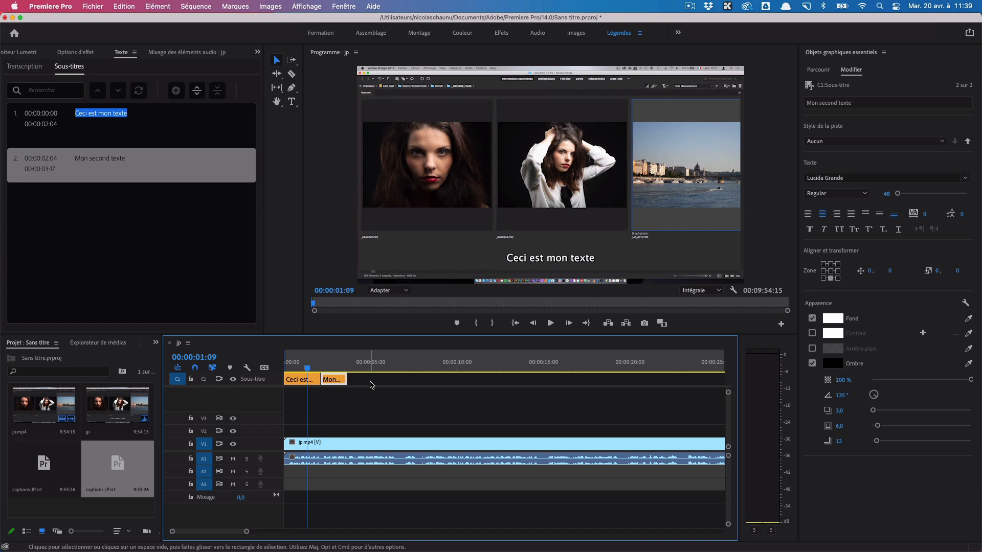
For both subtitles together, remove the shadow and enable a near-black background at 38 % opacity
left_click_drag(361, 395, 292, 375)
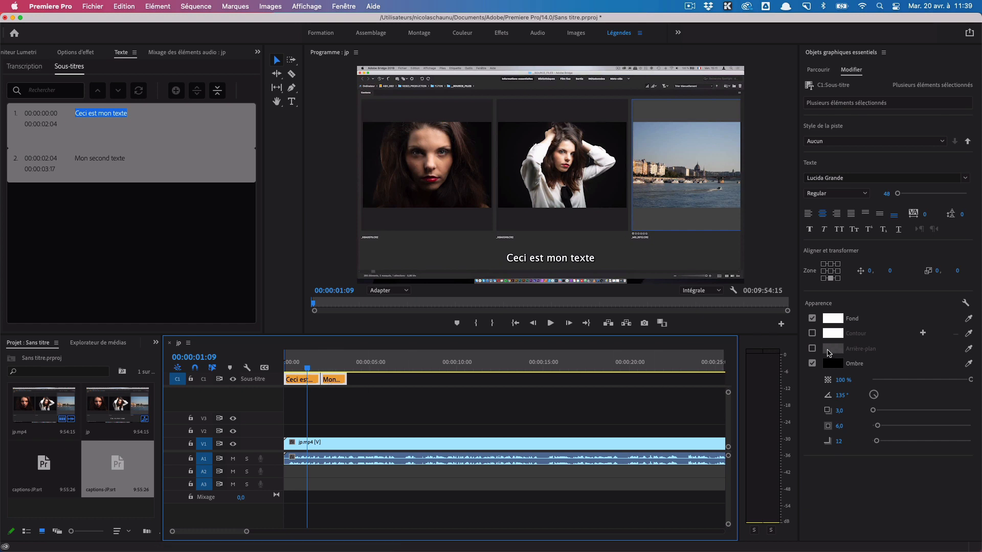
left_click(812, 348)
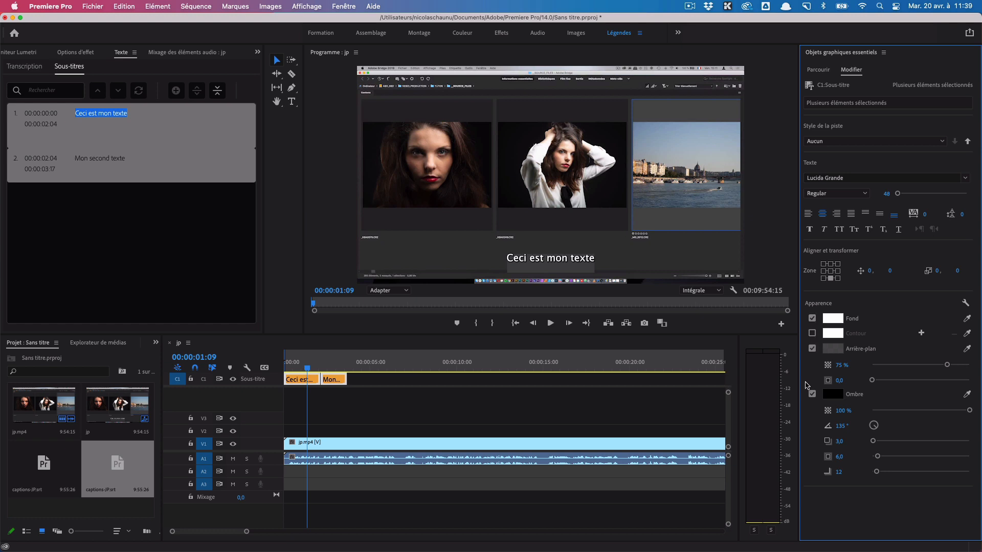
left_click(812, 395)
left_click(833, 348)
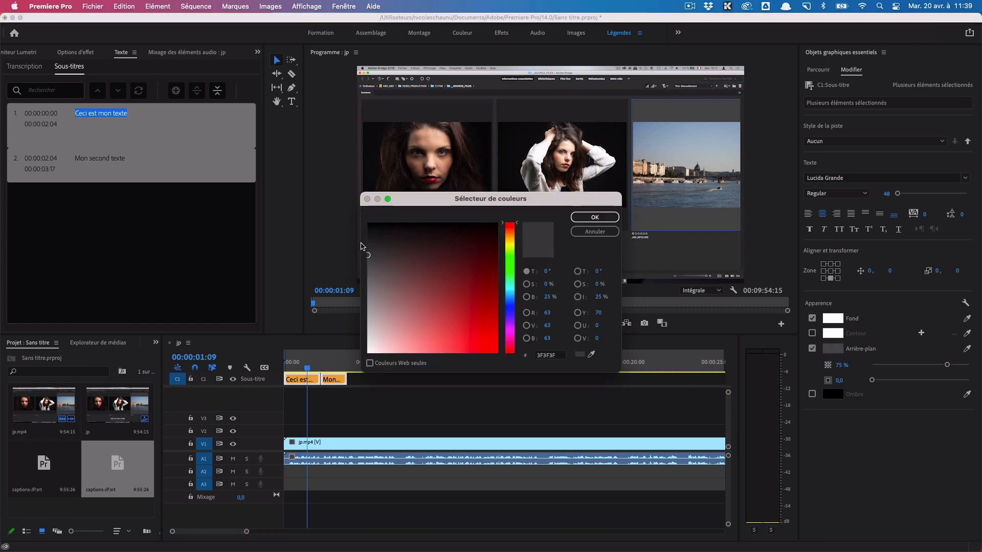
left_click_drag(368, 255, 368, 225)
left_click(595, 217)
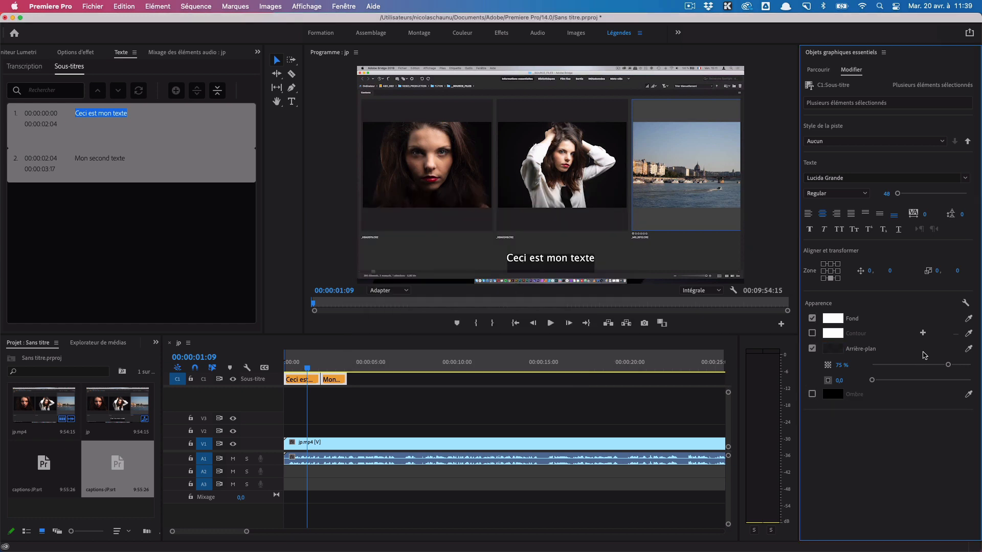
left_click_drag(944, 366, 910, 366)
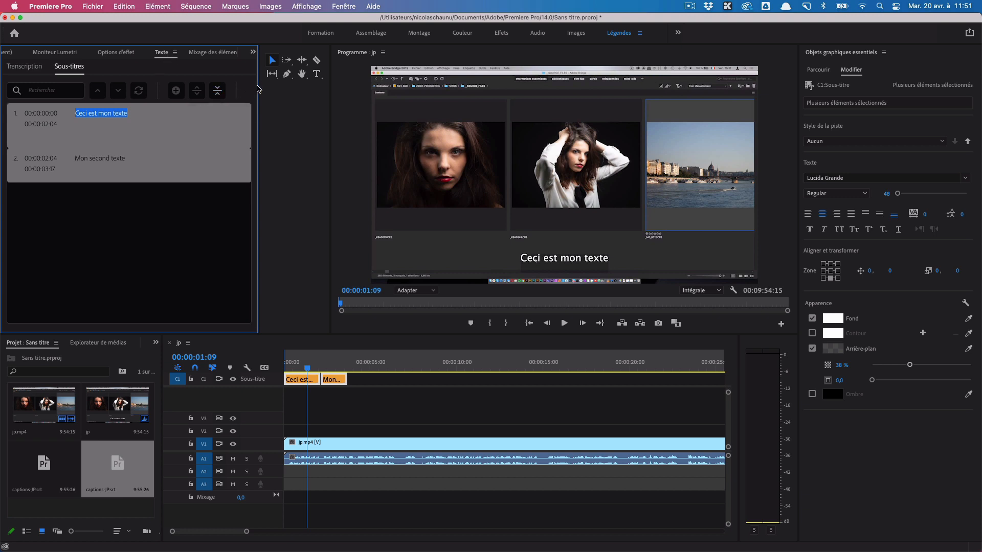
Widen the subtitle list area and show the options for exporting the subtitles to an SRT or text file
left_click_drag(259, 86, 273, 88)
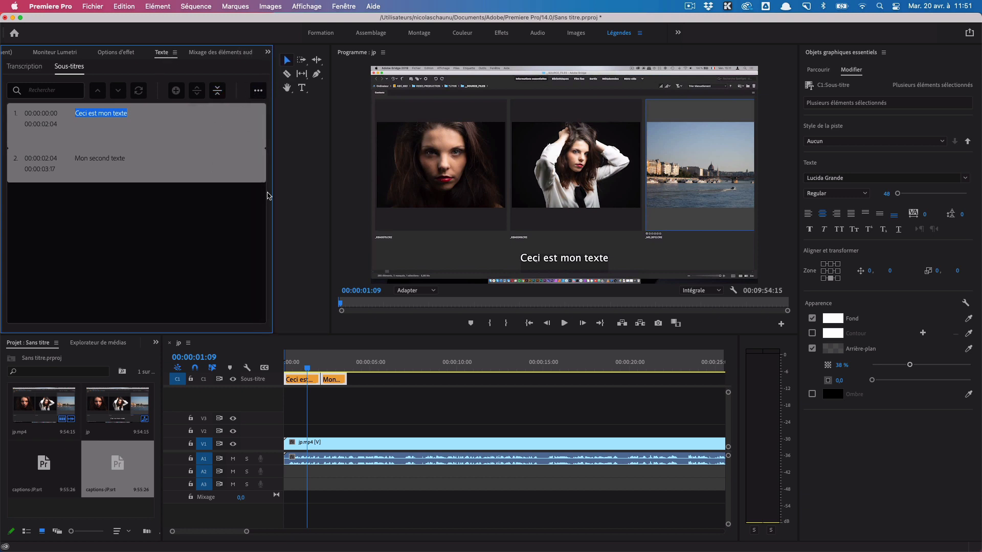
left_click(258, 91)
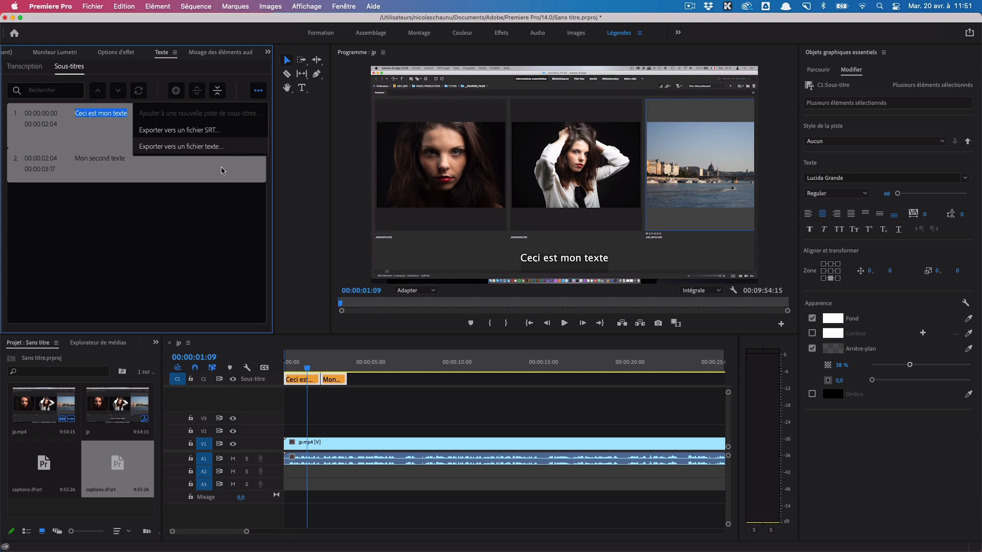
Open the media export settings for the jp sequence and move the dialog clear of the lower part of the screen
left_click(214, 267)
left_click(398, 448)
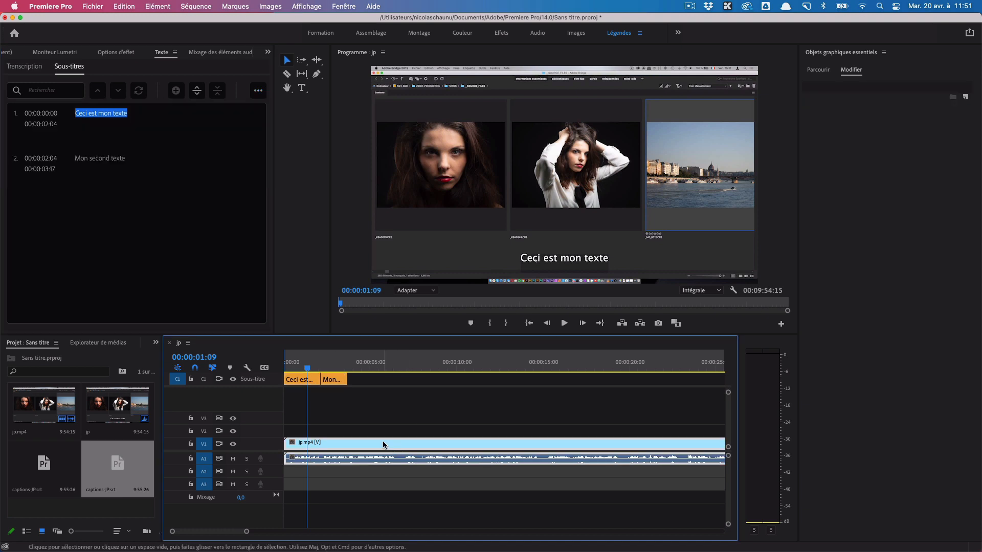
left_click(93, 6)
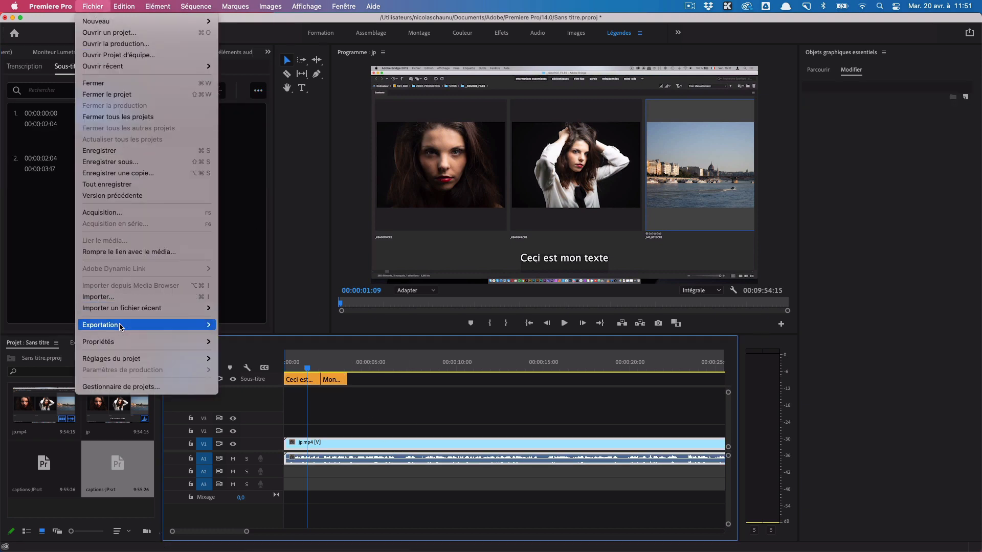
mouse_move(121, 325)
left_click(259, 329)
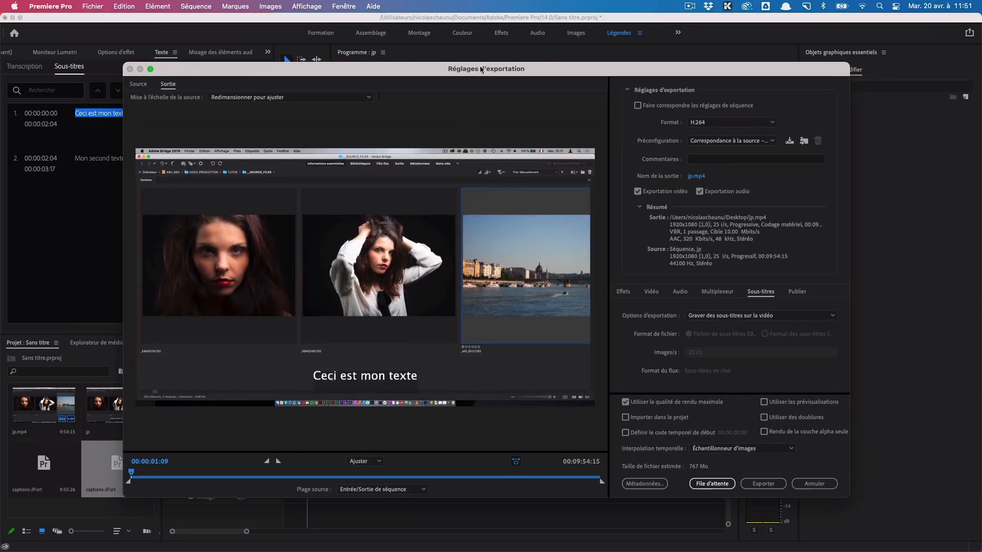
left_click_drag(481, 69, 411, 31)
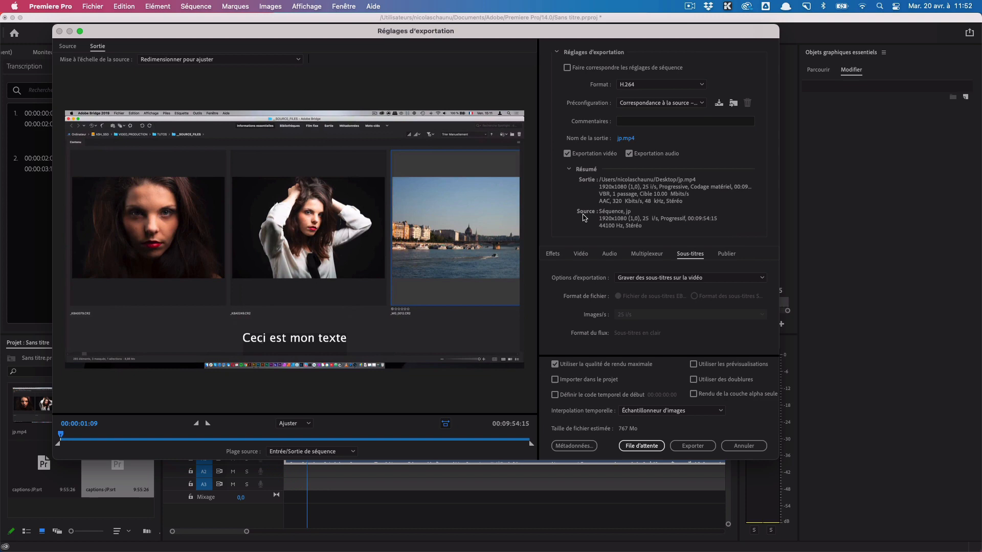
Look through the effects, video and multiplexer export settings, ending on the subtitle export settings
left_click(647, 254)
left_click(580, 254)
left_click(553, 254)
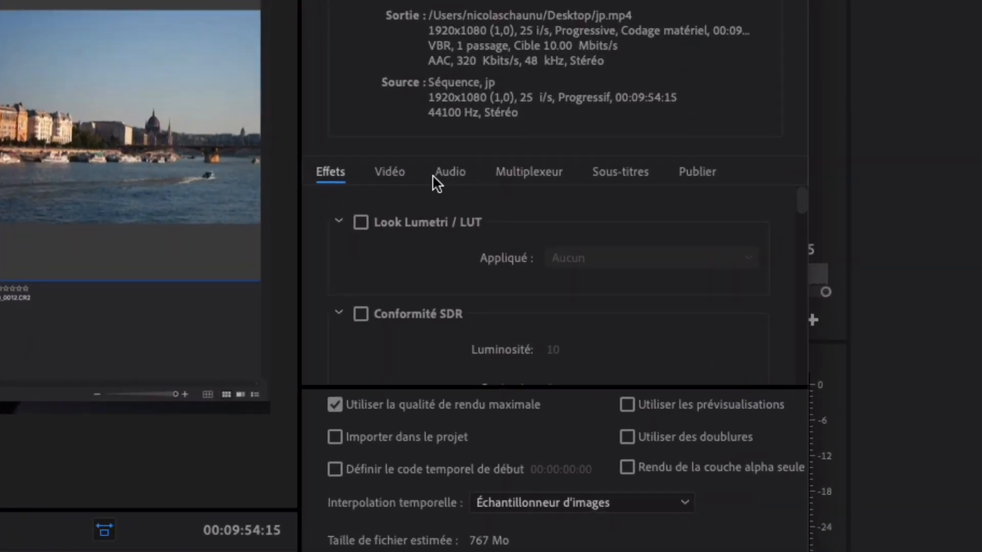
left_click(529, 172)
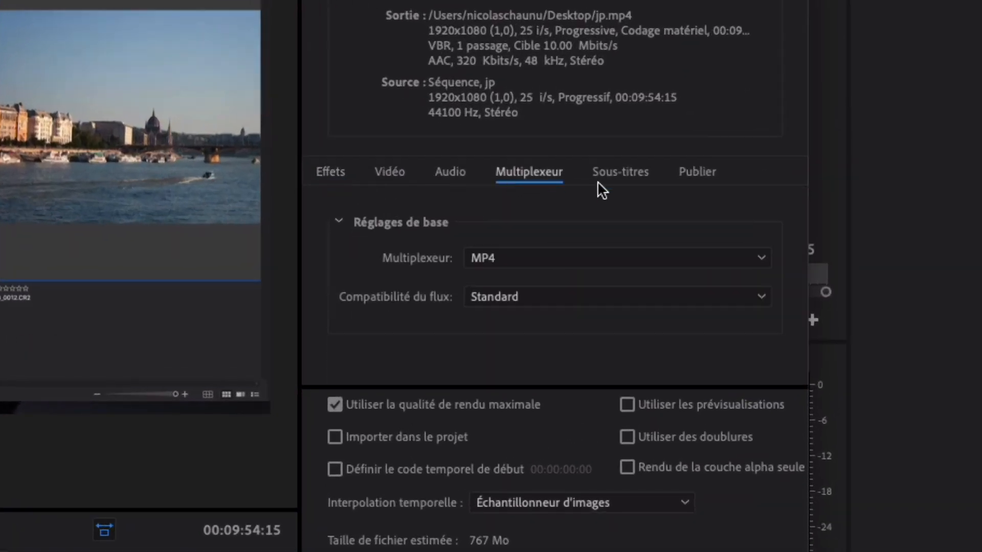
left_click(629, 177)
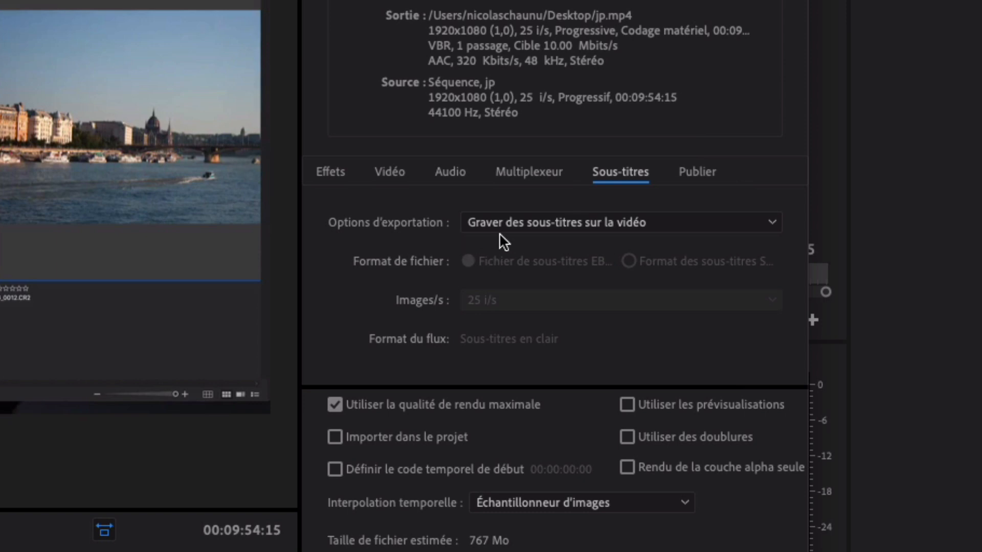
Set the subtitle export option to "Créer un fichier sidecar" and widen the settings area to read the file formats in full
left_click(602, 223)
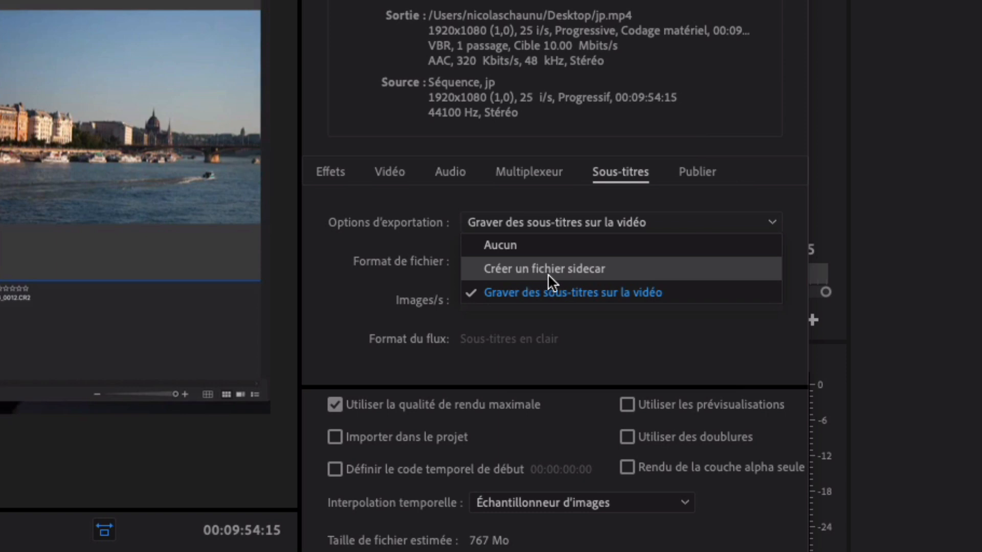
left_click(578, 282)
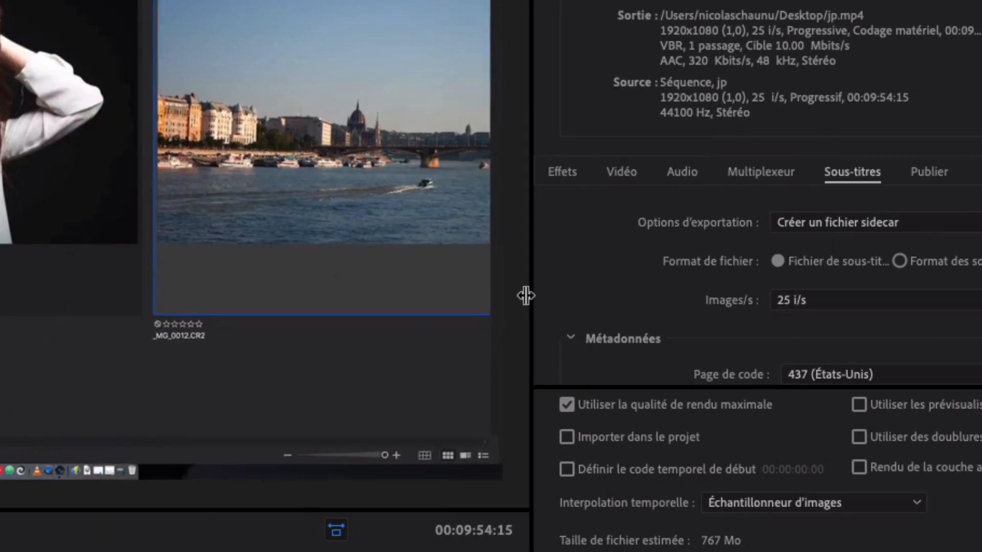
left_click_drag(529, 291, 247, 291)
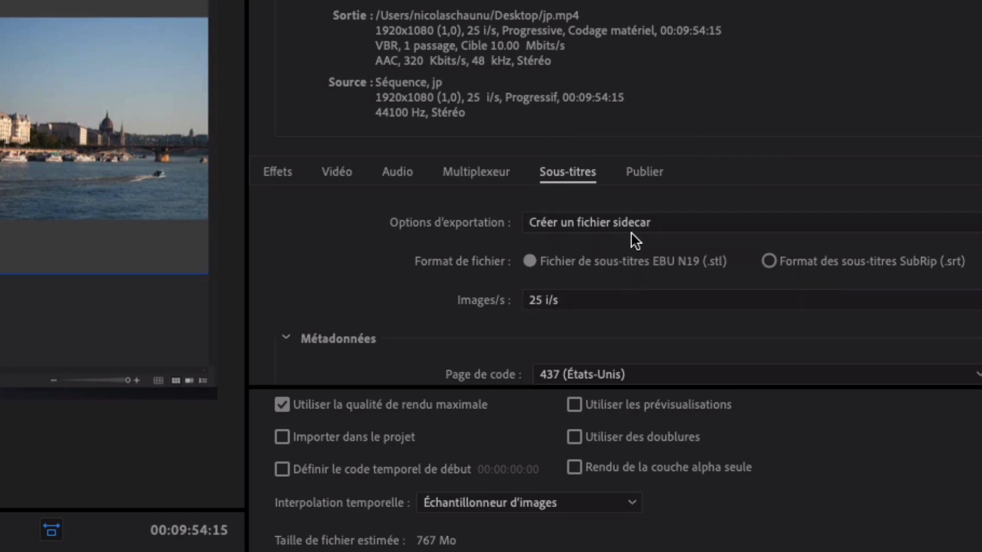
Set the subtitle export option to "Graver des sous-titres sur la vidéo"
left_click(589, 227)
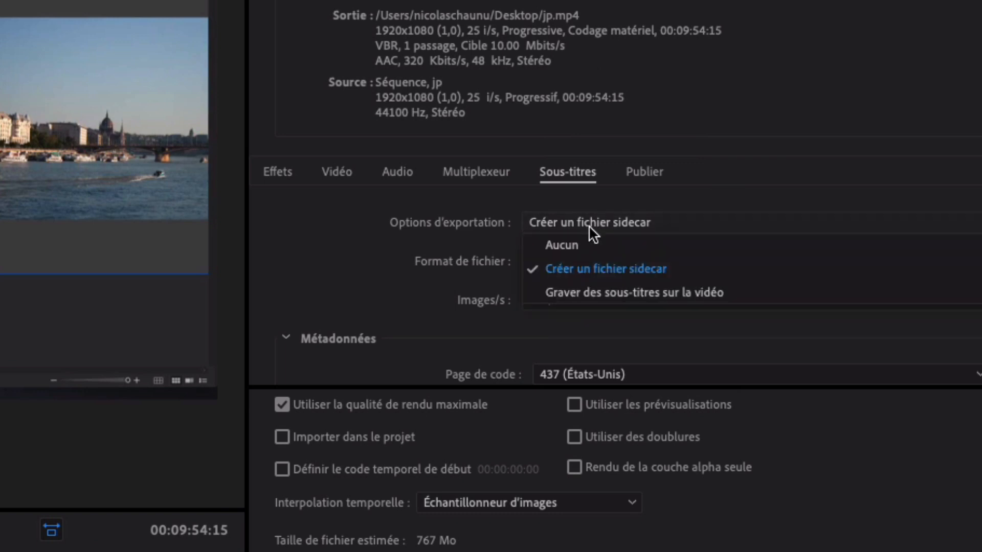
left_click(585, 293)
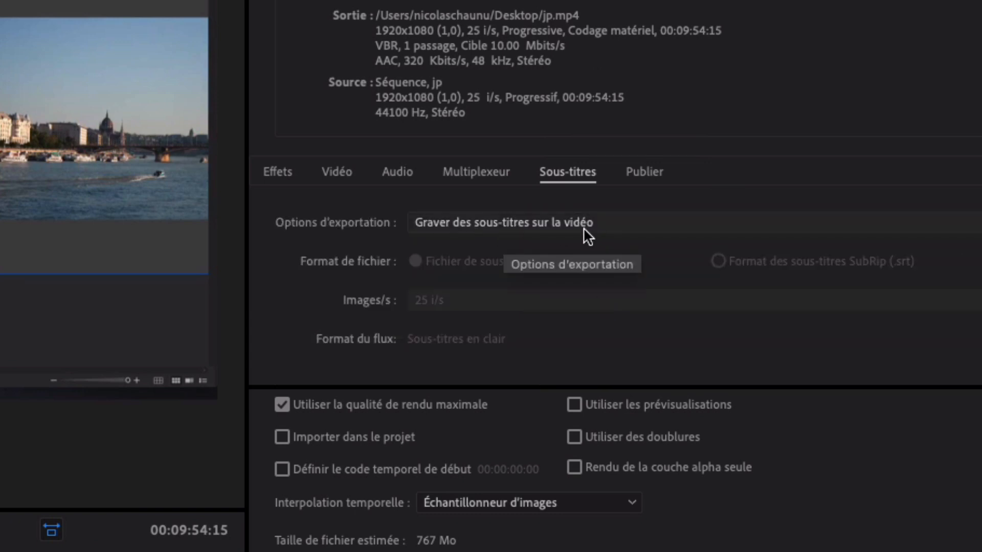